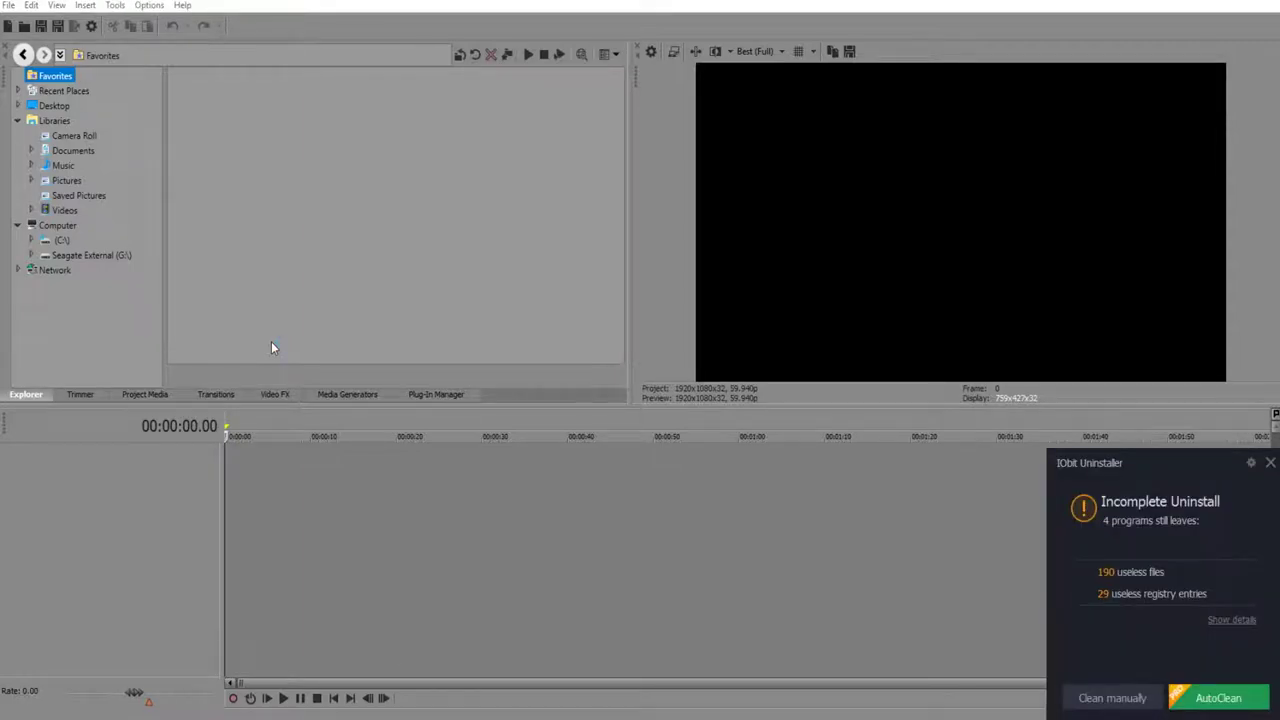
# Step: Dismiss the IObit Uninstaller incomplete-uninstall notification covering the empty project
pyautogui.click(1270, 463)
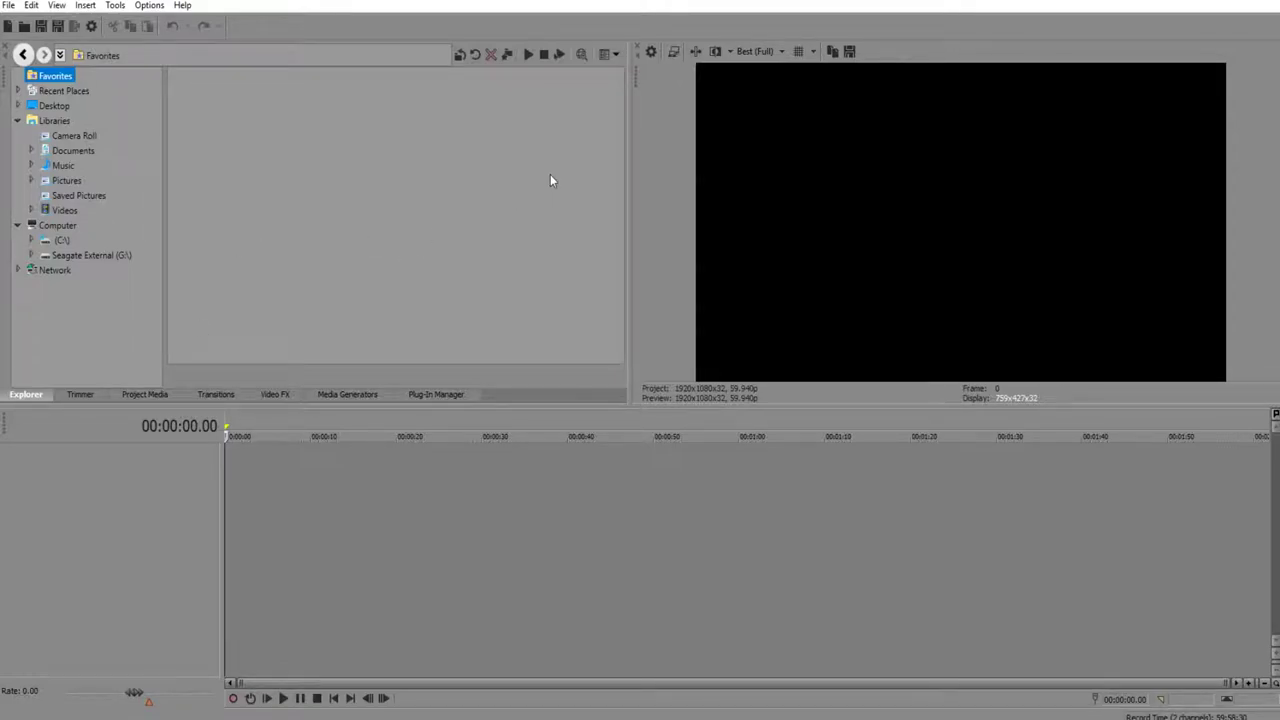
# Step: Show the Plug-In Manager's audio plug-in list, then open and close the Master Bus window
pyautogui.click(436, 394)
pyautogui.click(115, 6)
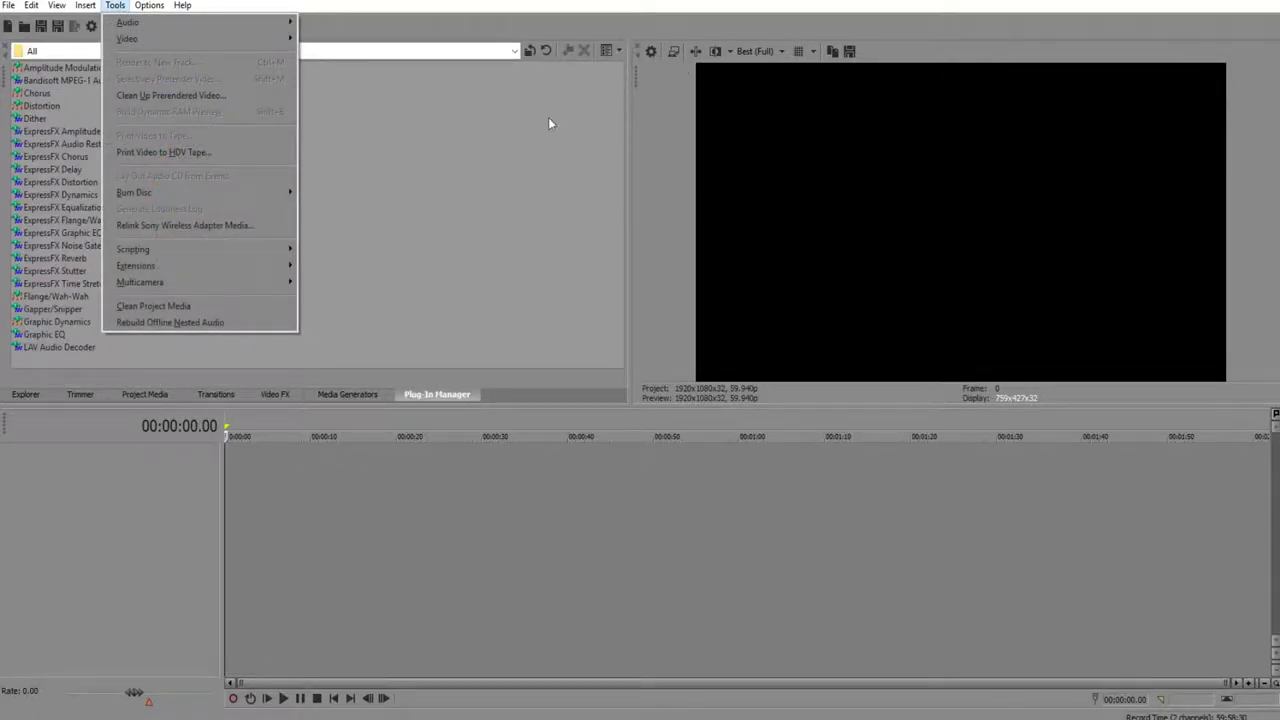
pyautogui.moveTo(57, 5)
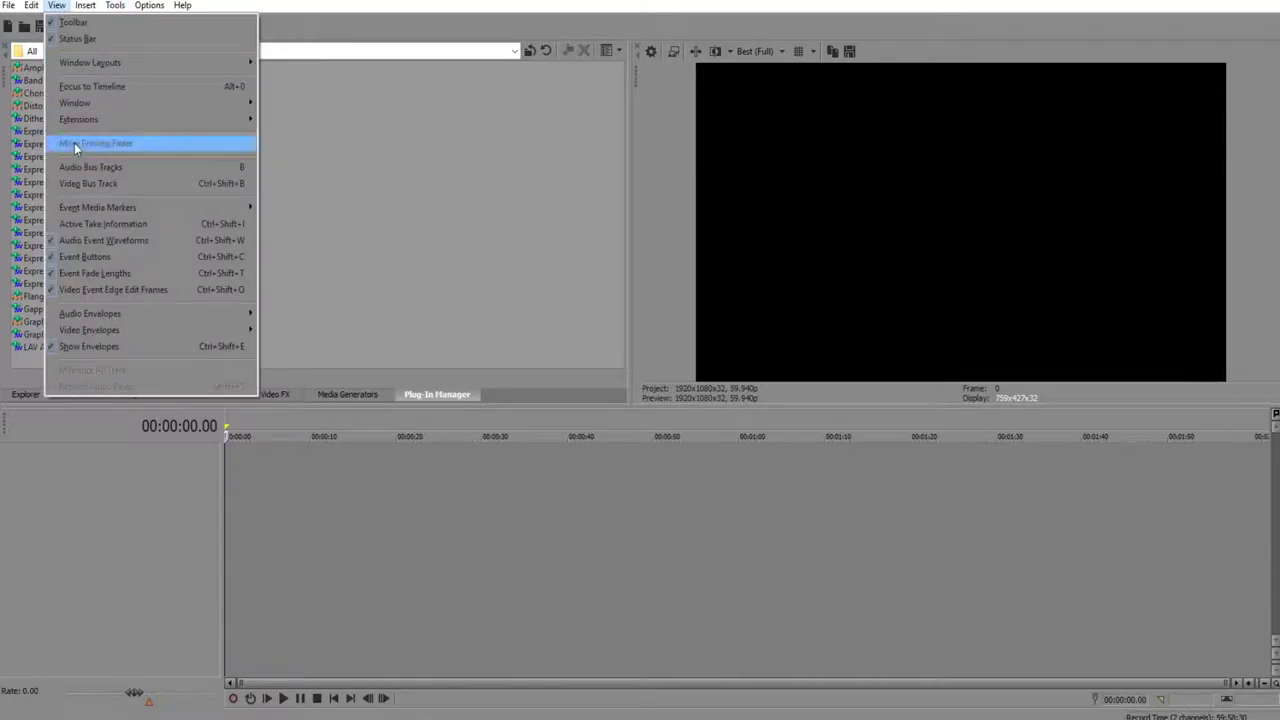
pyautogui.moveTo(104, 120)
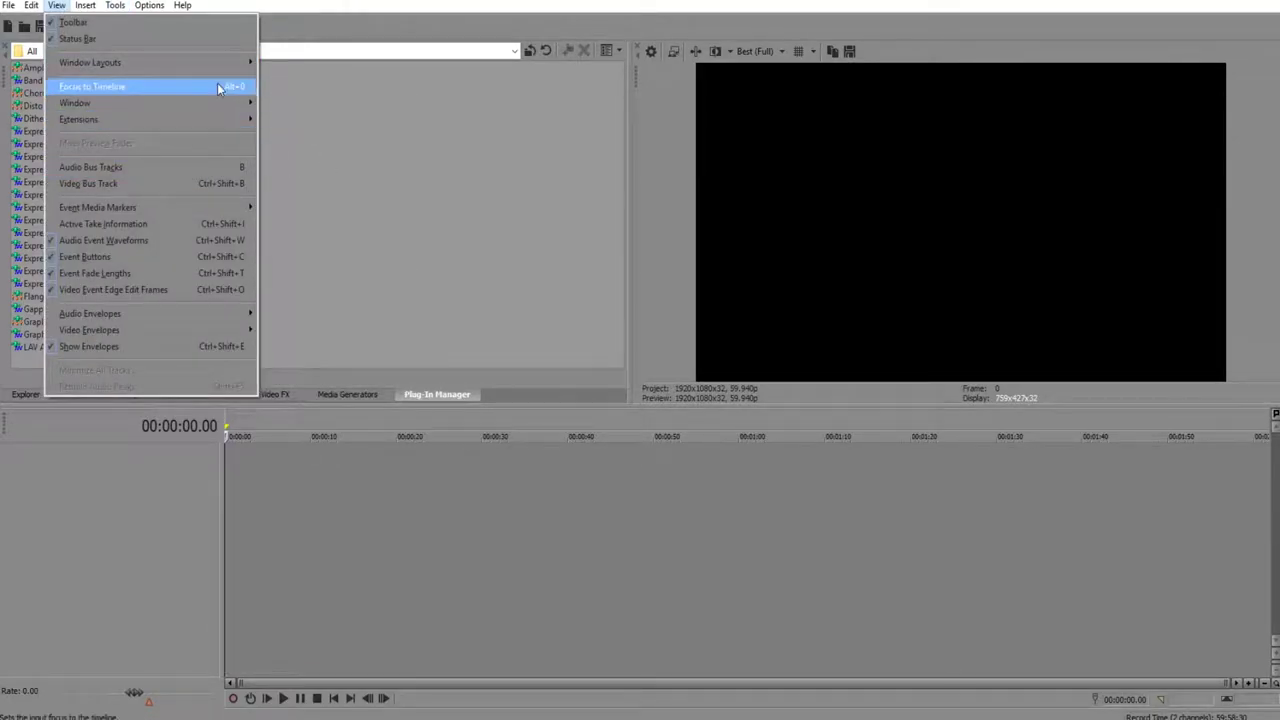
pyautogui.moveTo(170, 103)
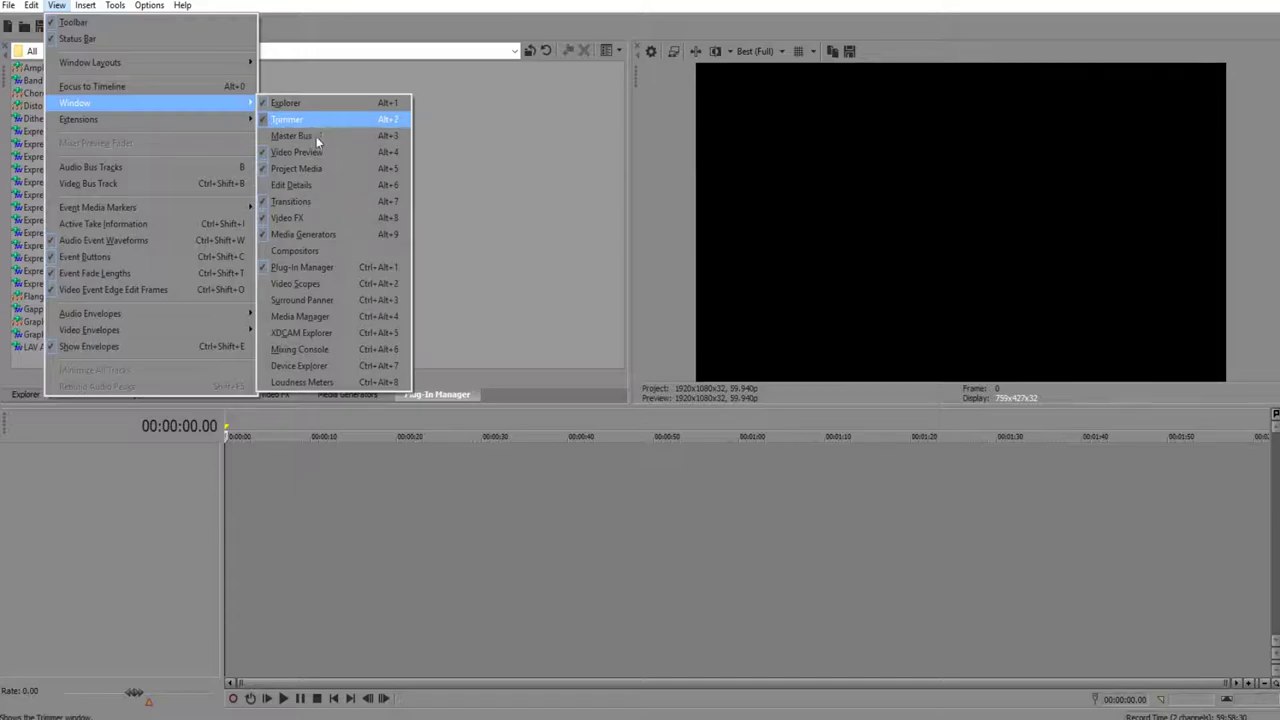
pyautogui.click(324, 135)
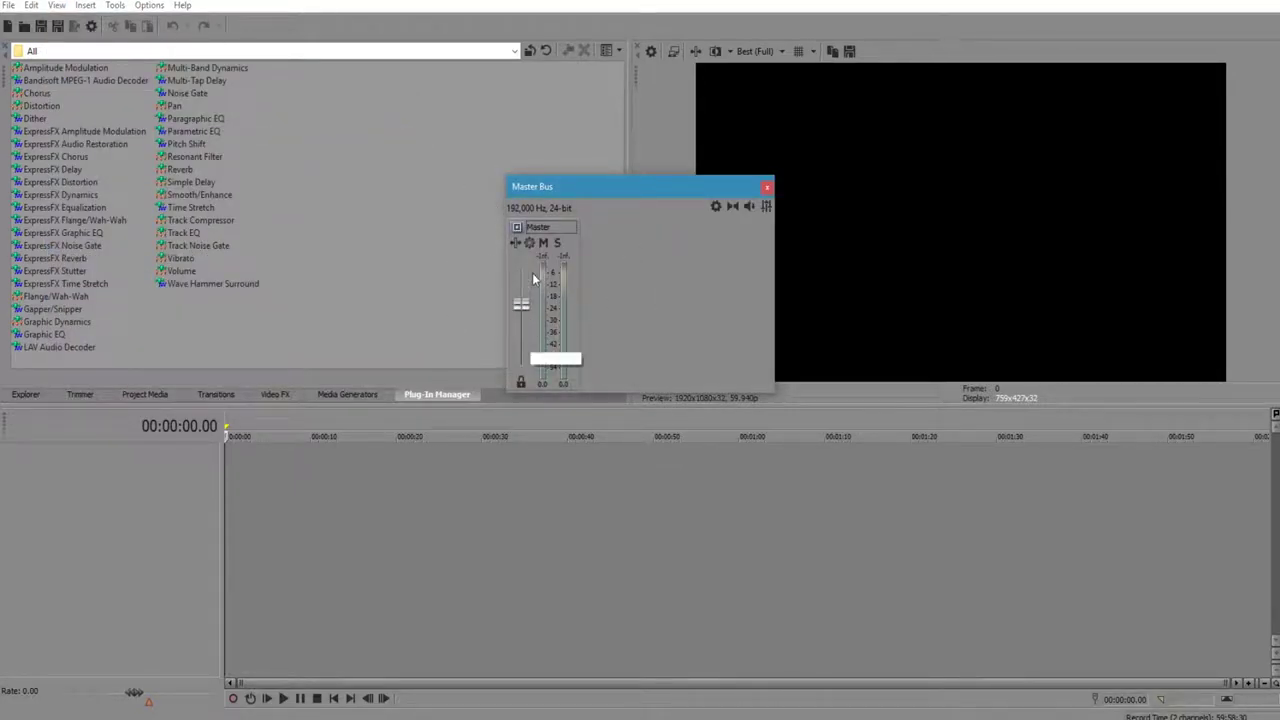
pyautogui.click(767, 188)
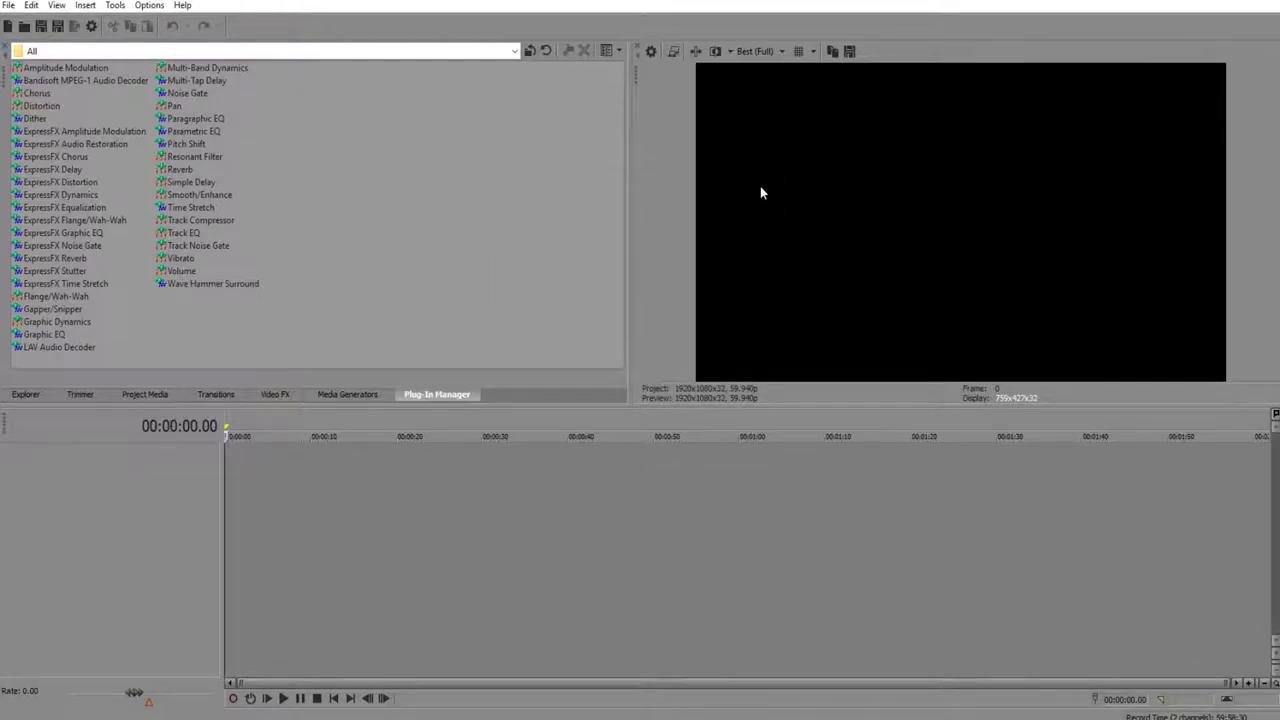
# Step: Widen the plug-in pane and set preview quality to Preview (Auto)
pyautogui.moveTo(633, 252); pyautogui.dragTo(728, 257)
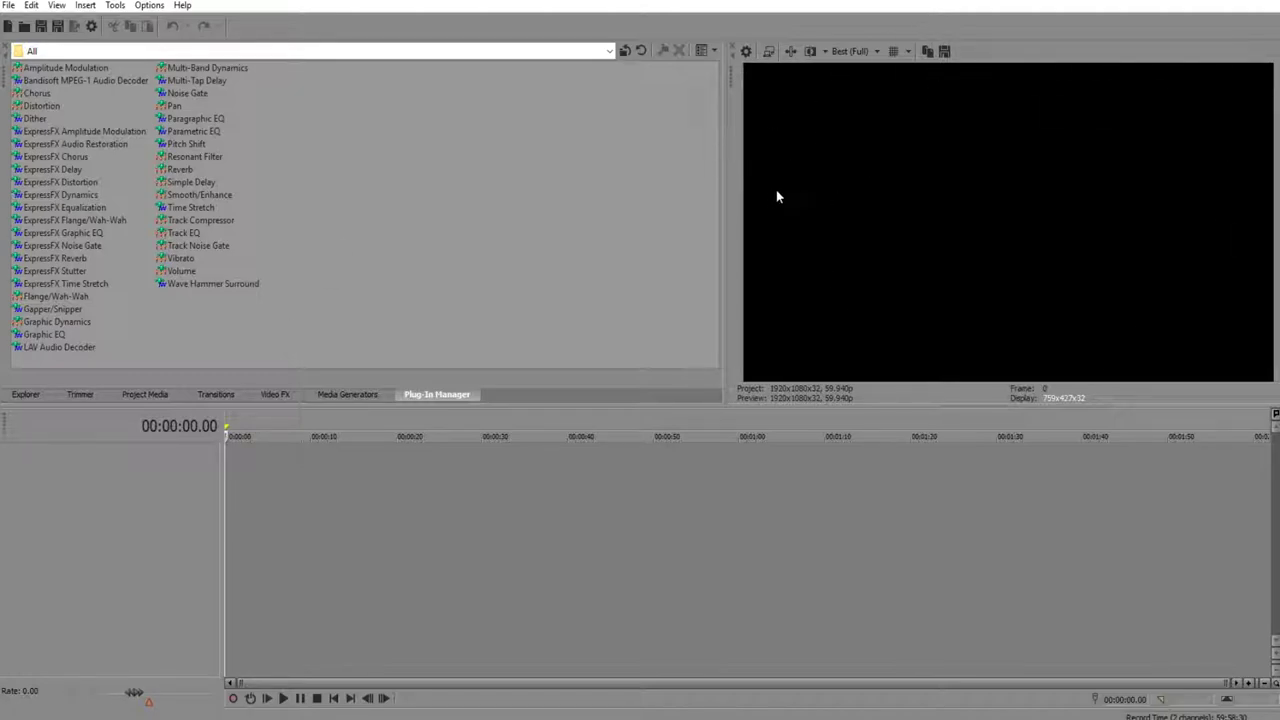
pyautogui.click(855, 55)
pyautogui.moveTo(860, 89)
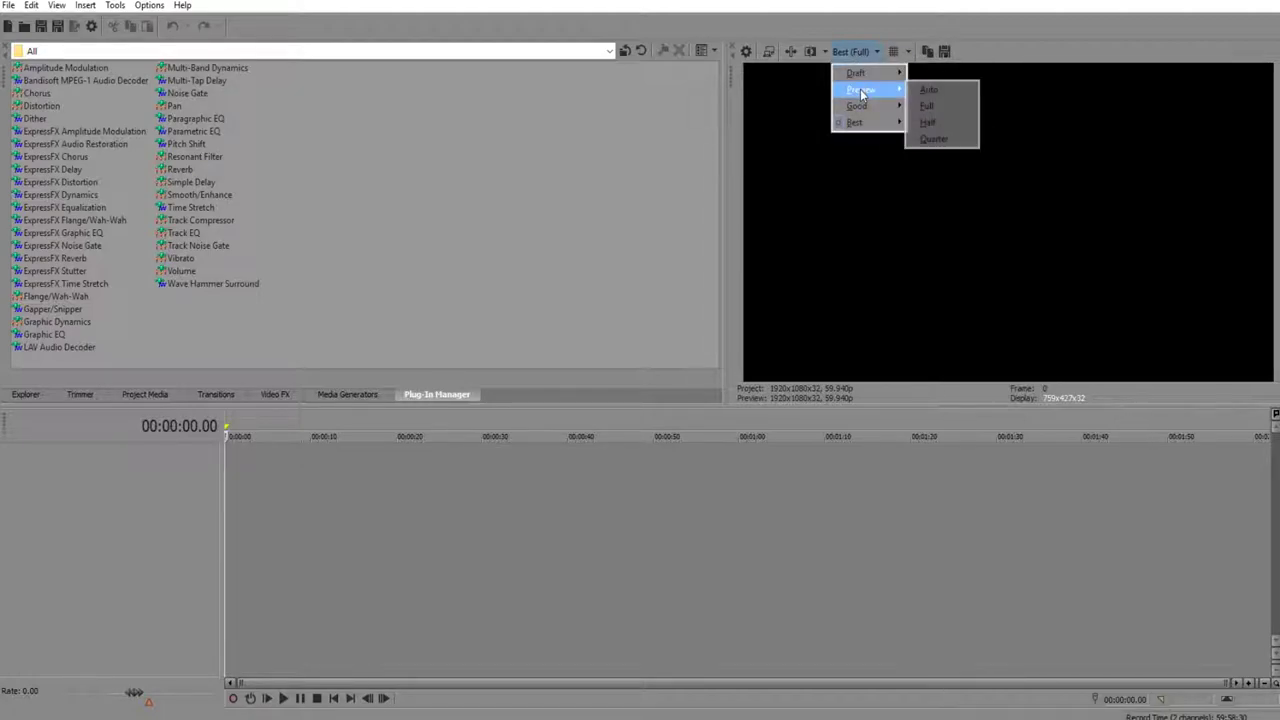
pyautogui.click(939, 91)
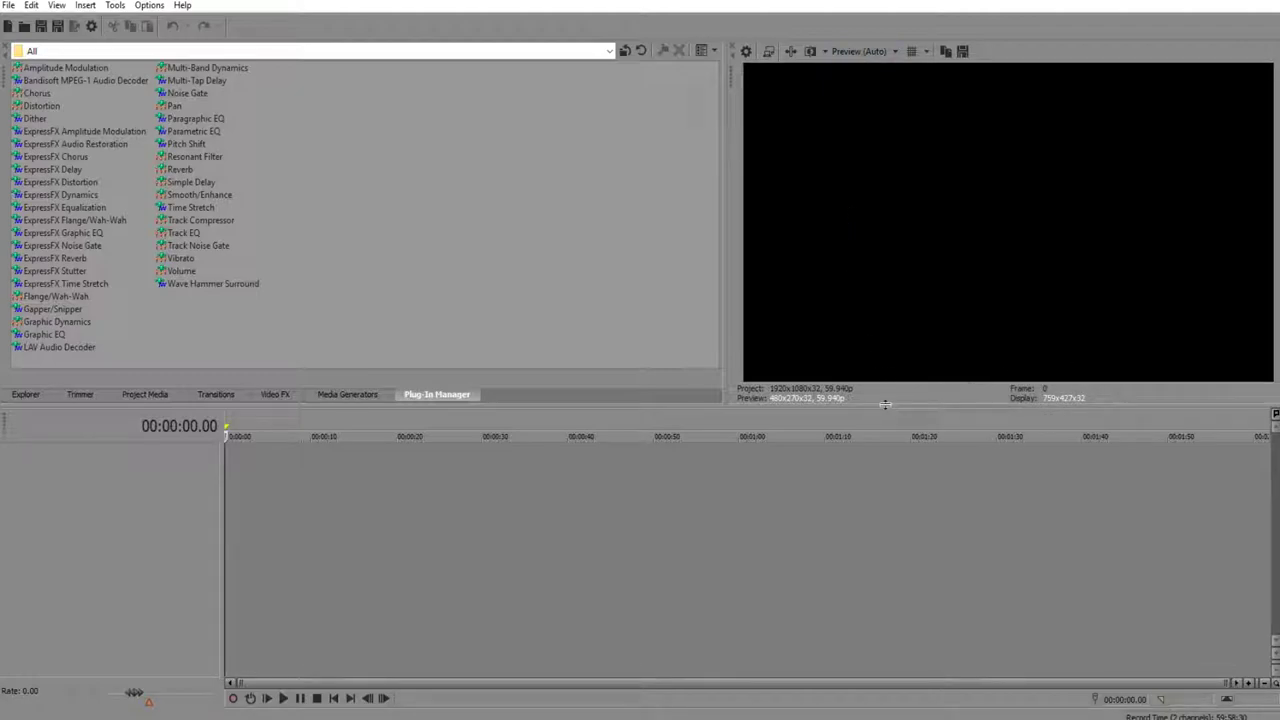
# Step: Mark a time selection ending at 00:00:34.08 and set preview quality to Best (Full)
pyautogui.moveTo(253, 491); pyautogui.dragTo(517, 490)
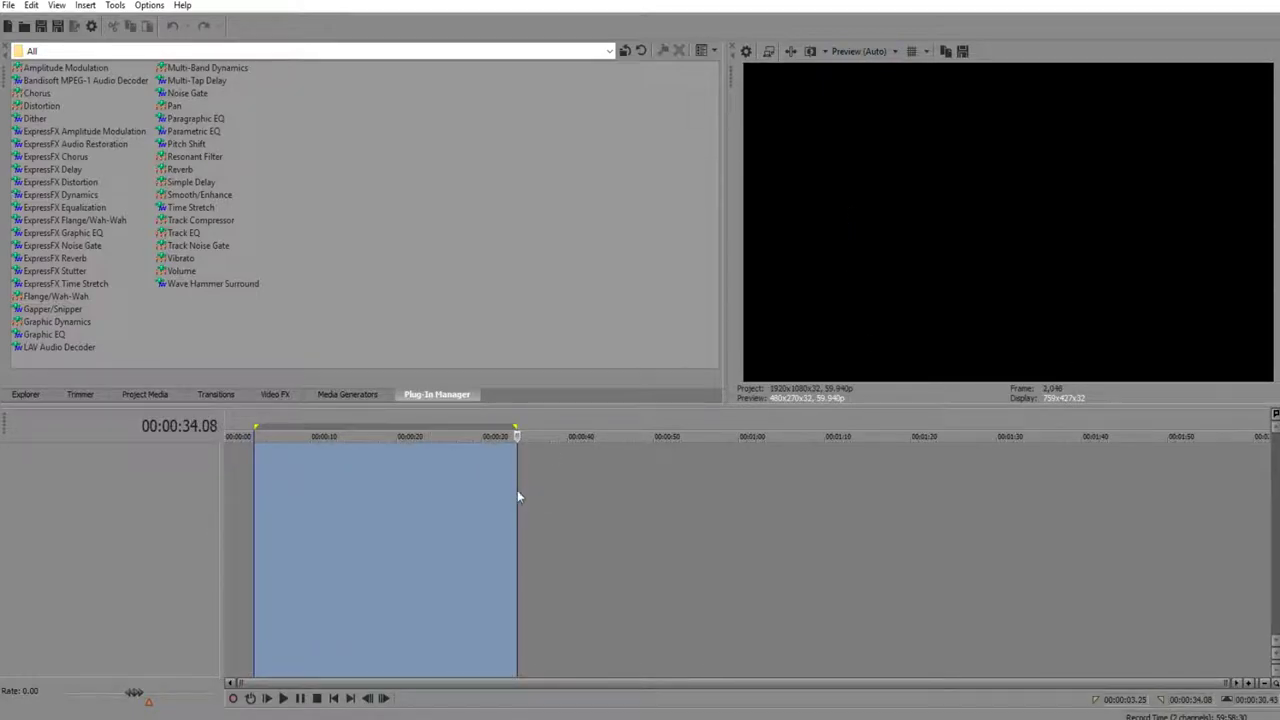
pyautogui.click(860, 51)
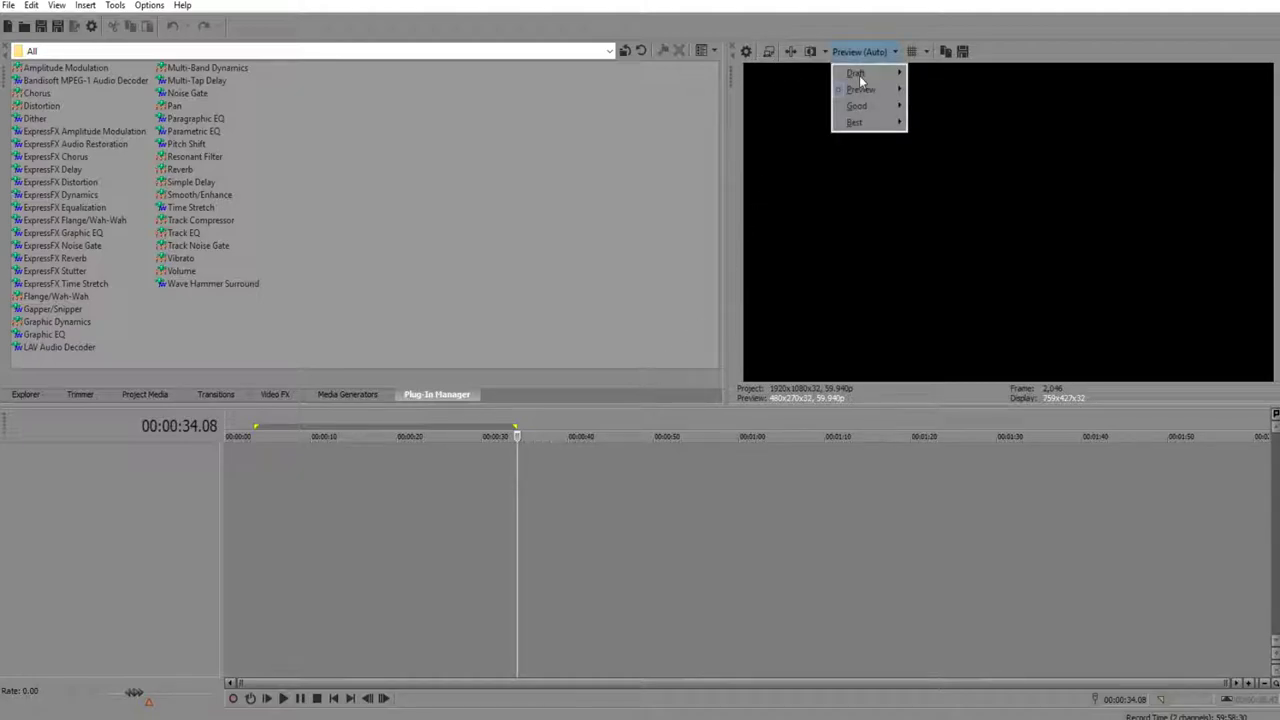
pyautogui.moveTo(866, 130)
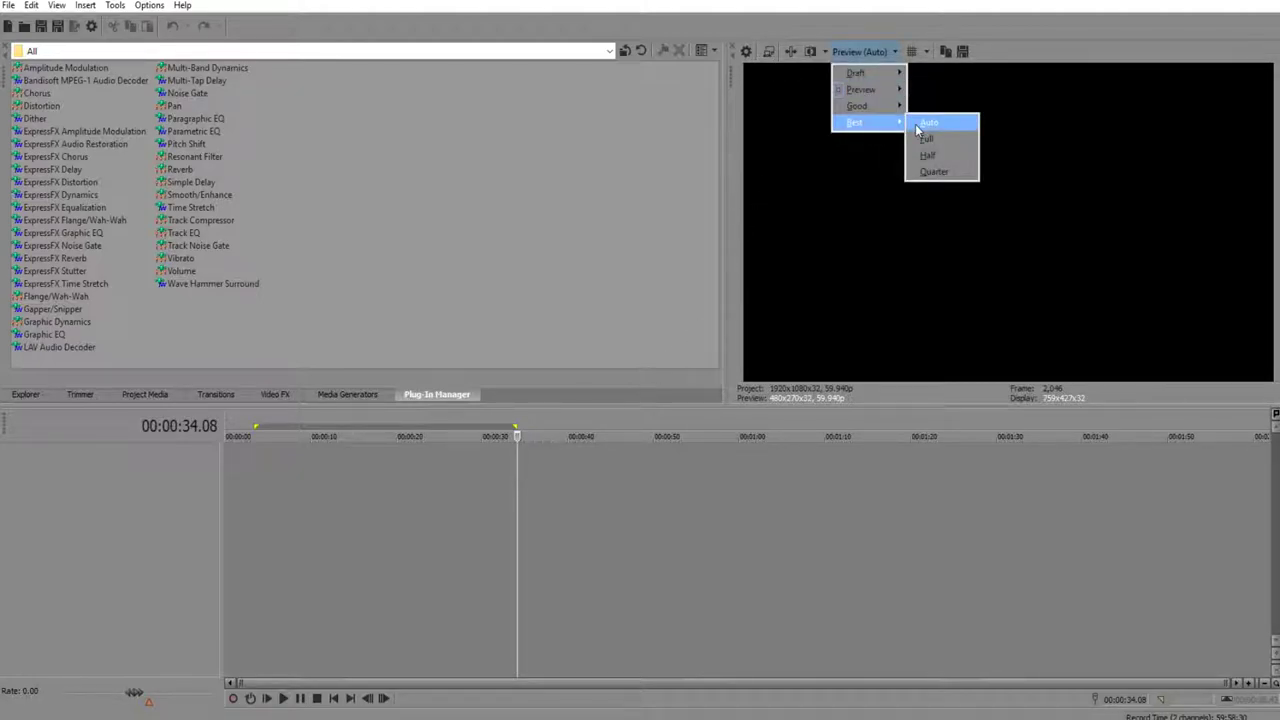
pyautogui.click(915, 124)
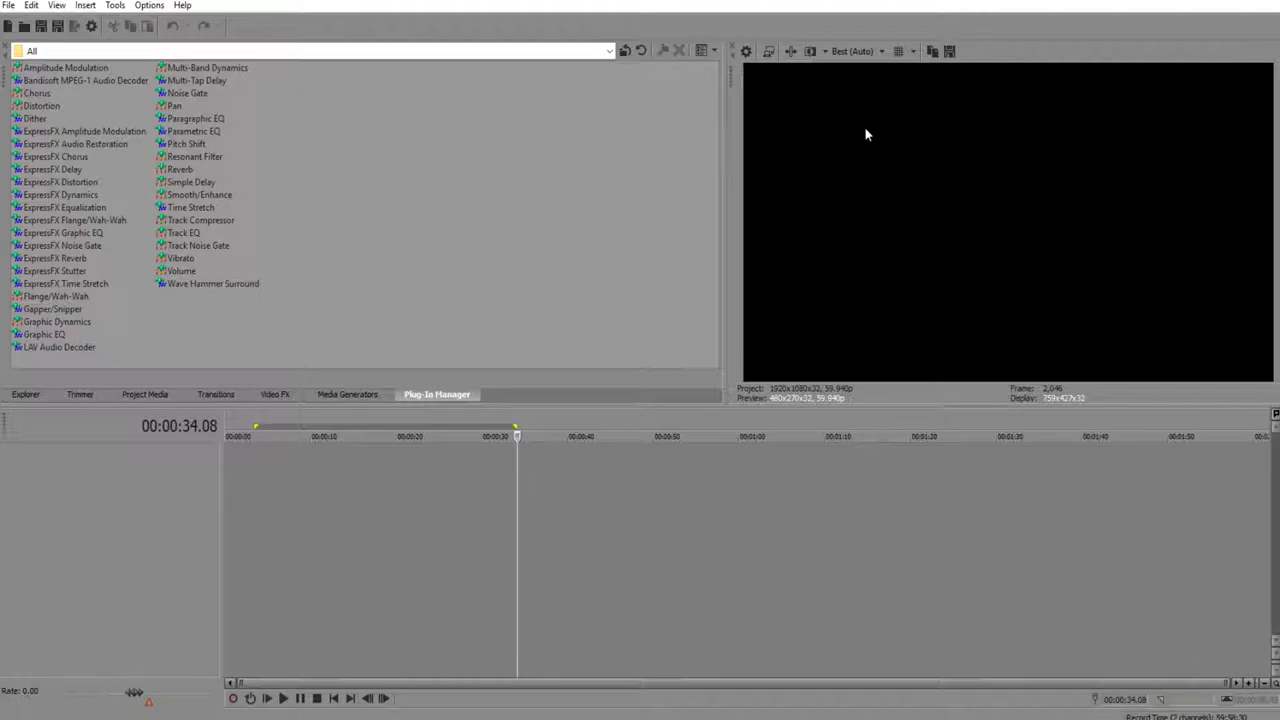
pyautogui.click(858, 53)
pyautogui.moveTo(860, 122)
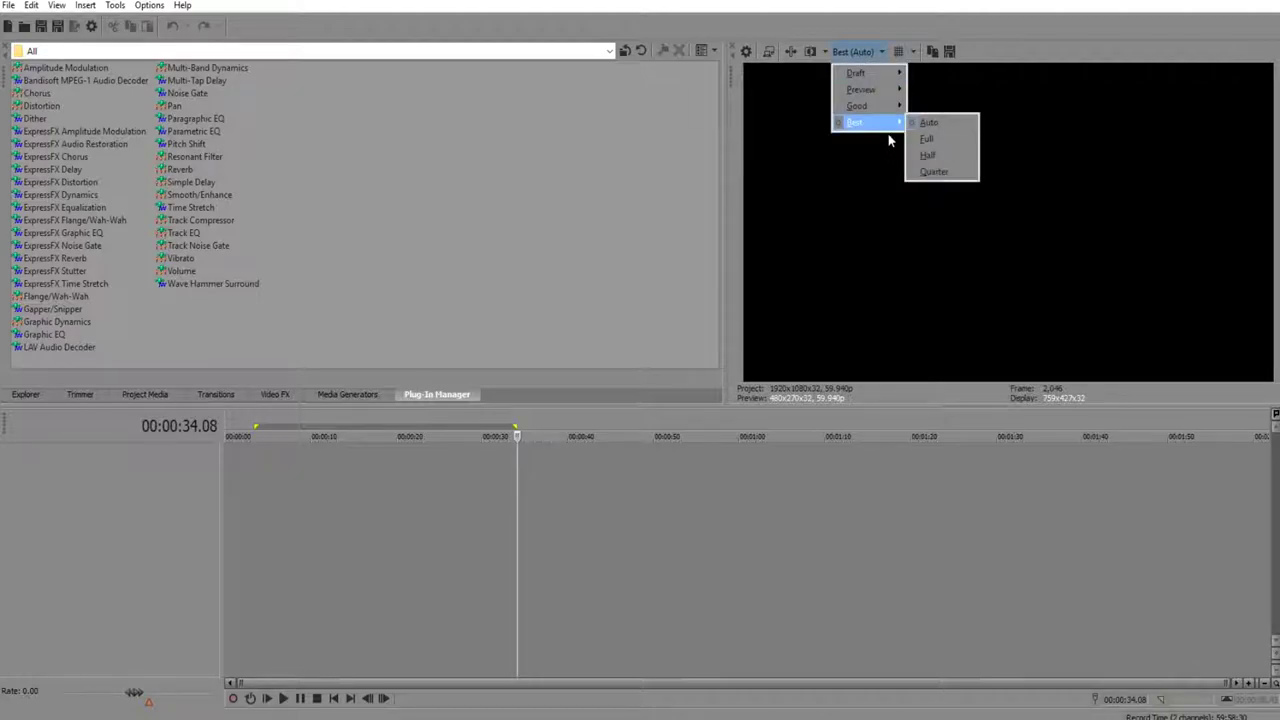
pyautogui.click(944, 136)
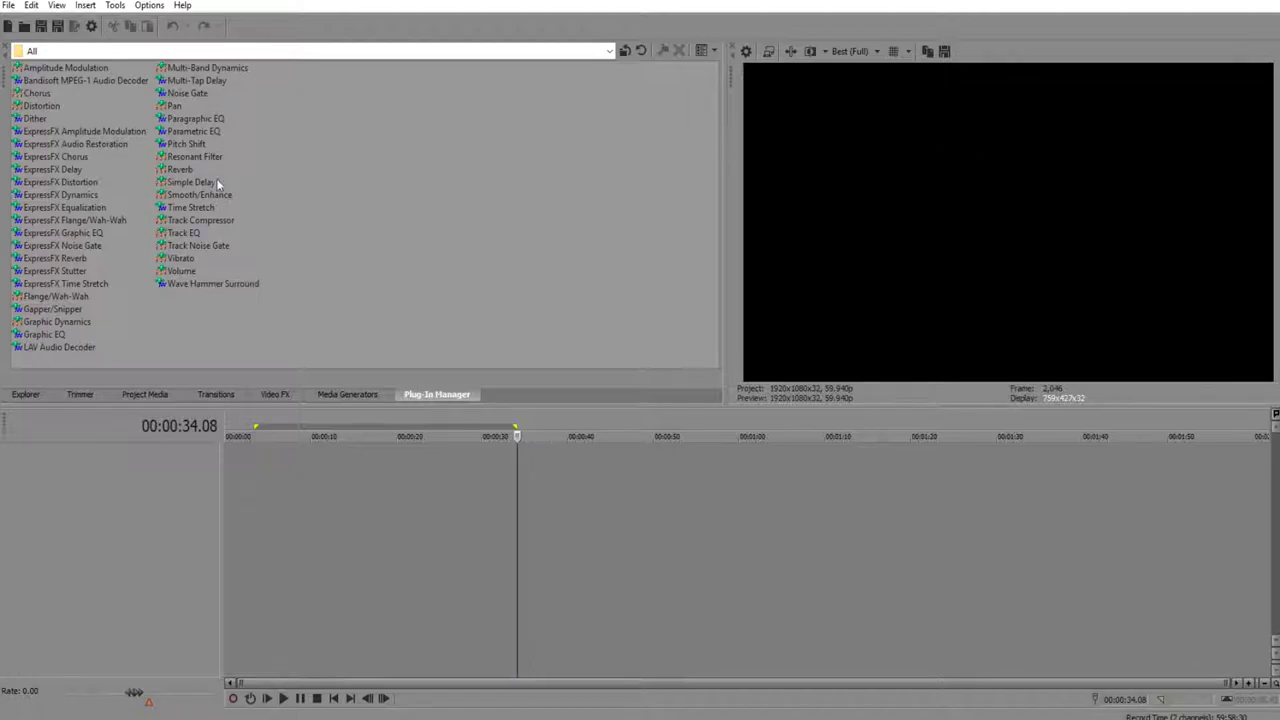
# Step: Return the playhead to the timeline start and open the Project Video Properties dialog
pyautogui.click(226, 487)
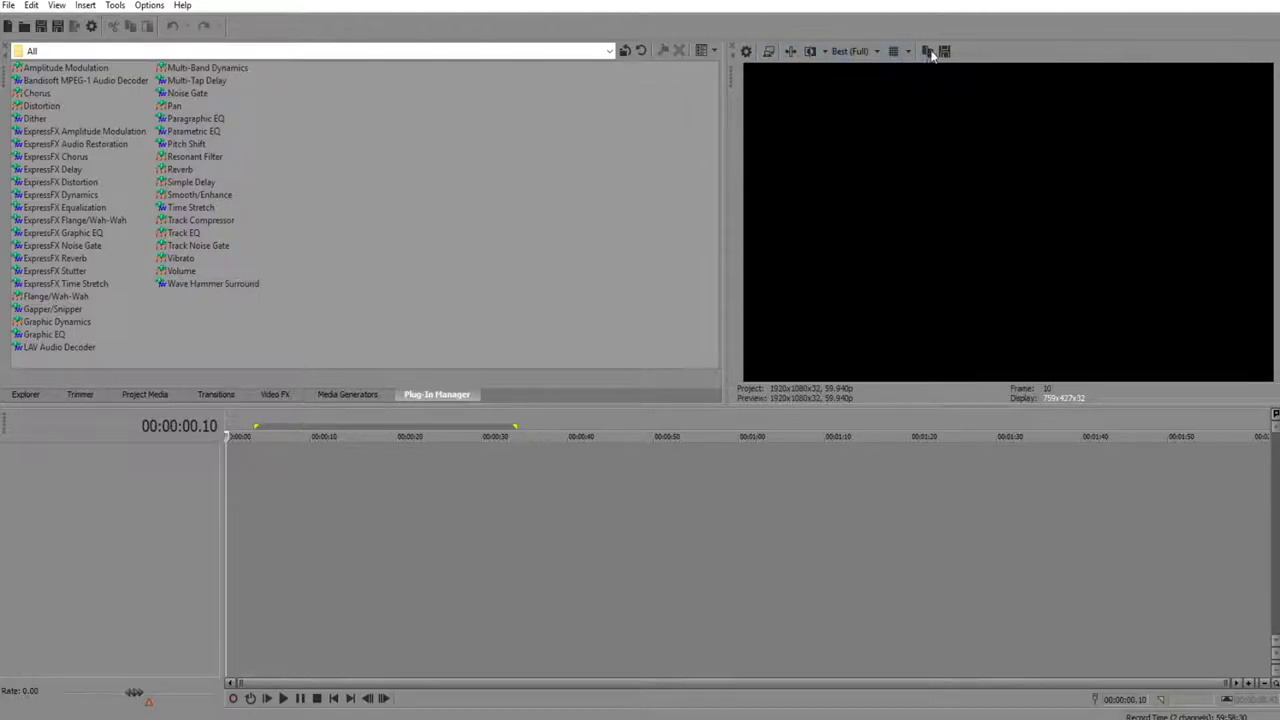
pyautogui.click(747, 53)
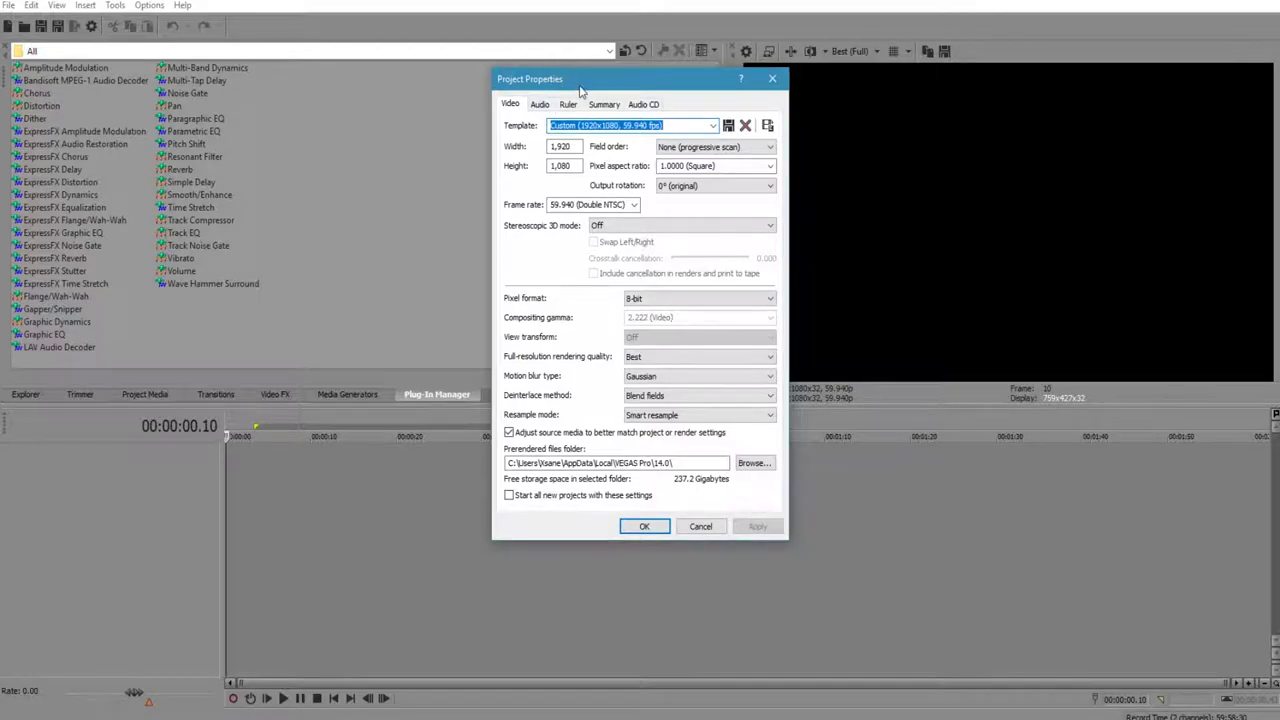
# Step: Move the Project Properties dialog left and view the project template list
pyautogui.moveTo(580, 84); pyautogui.dragTo(378, 145)
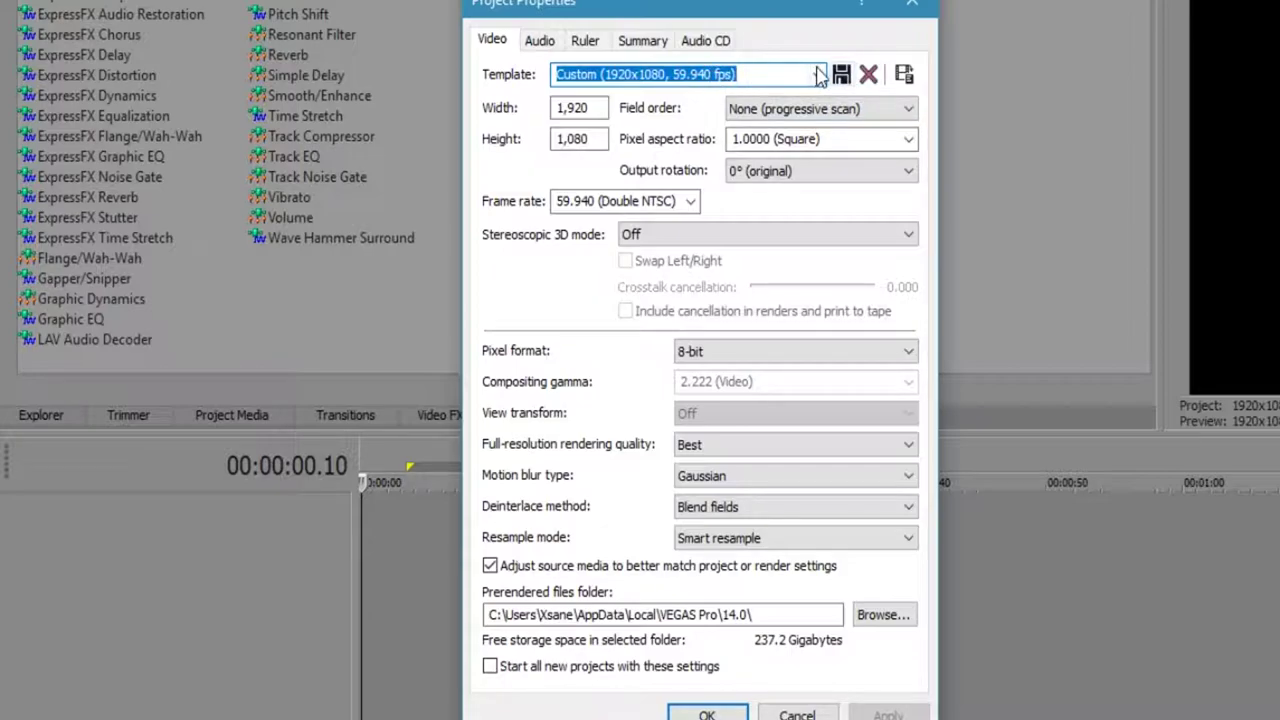
pyautogui.click(819, 74)
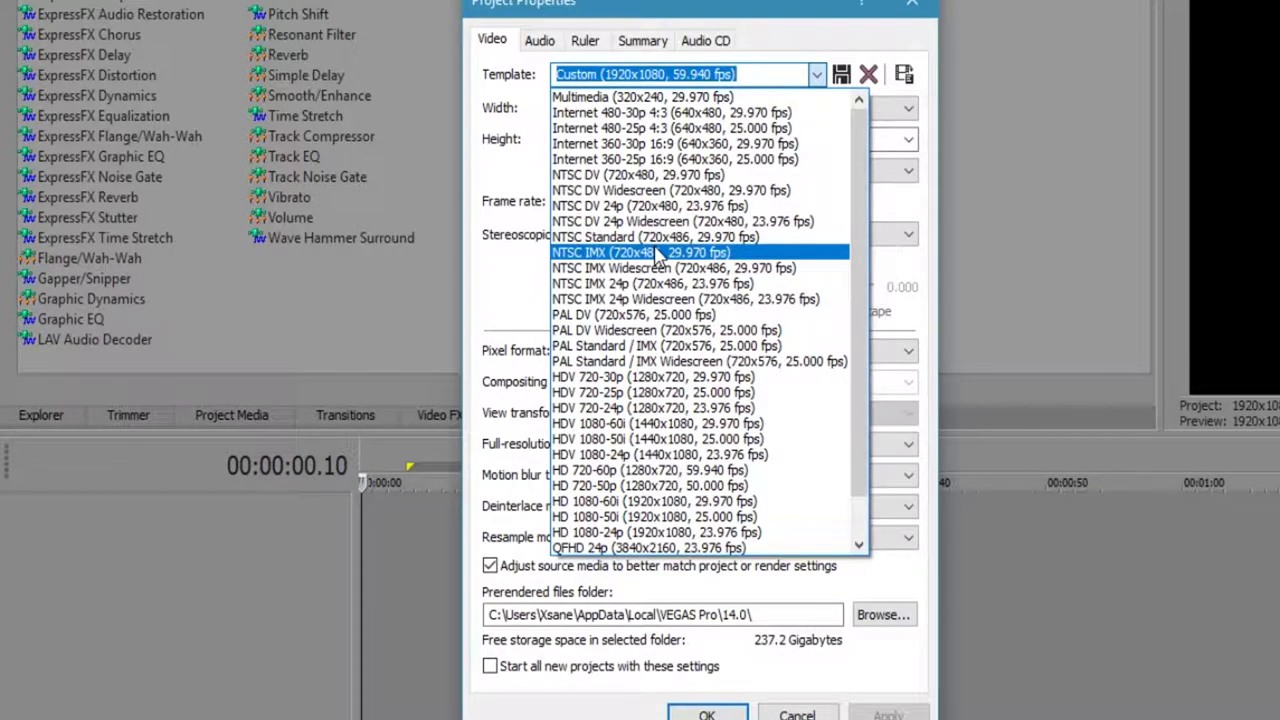
pyautogui.scroll(-1, 690, 288)
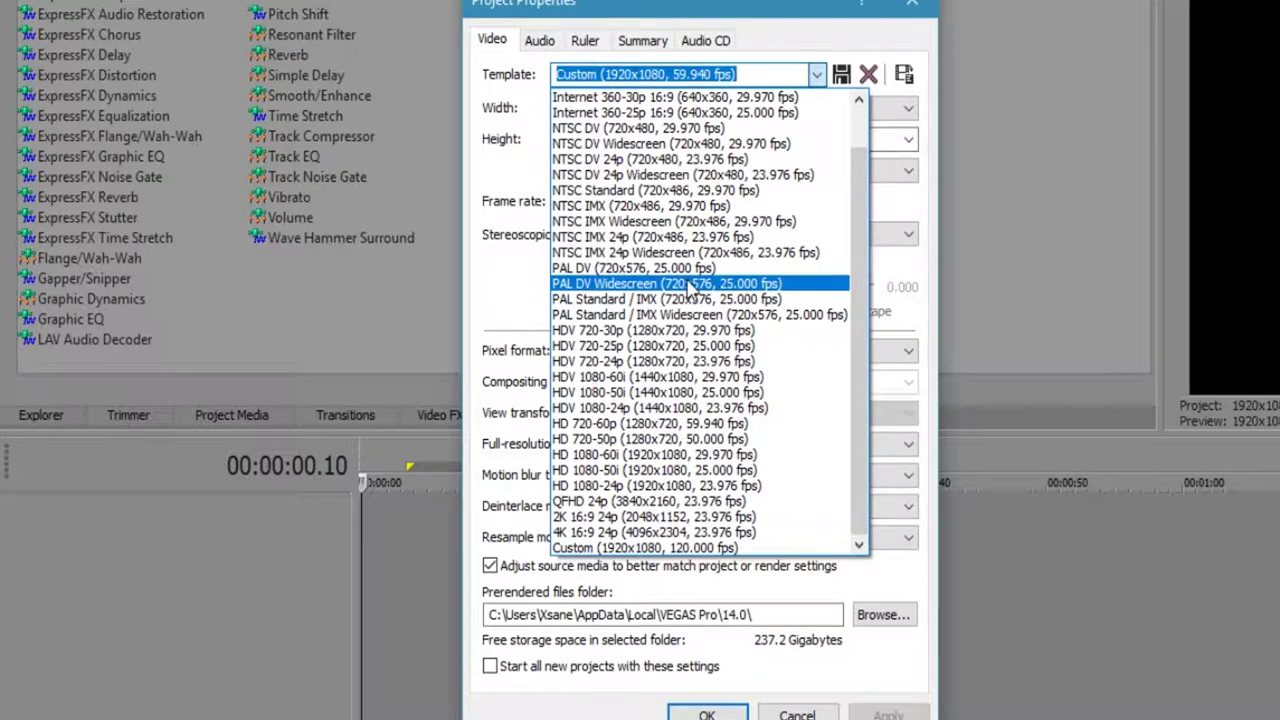
pyautogui.scroll(1, 690, 288)
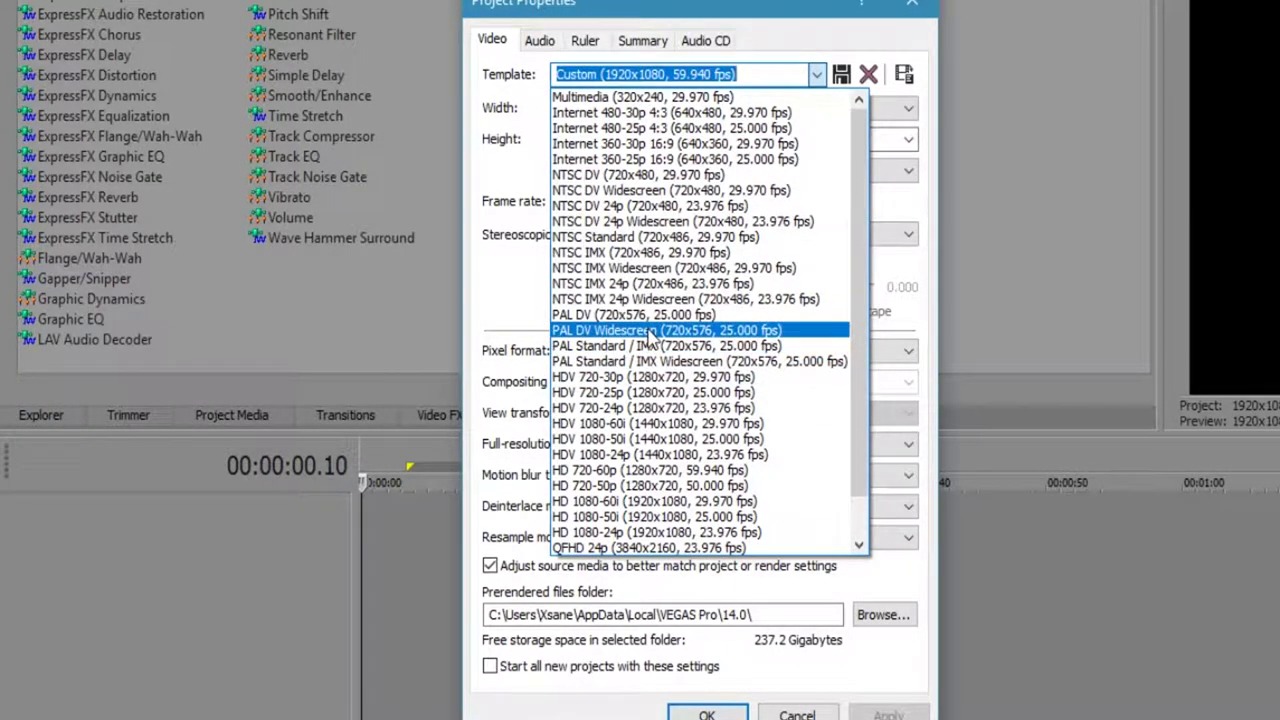
pyautogui.scroll(-1, 665, 400)
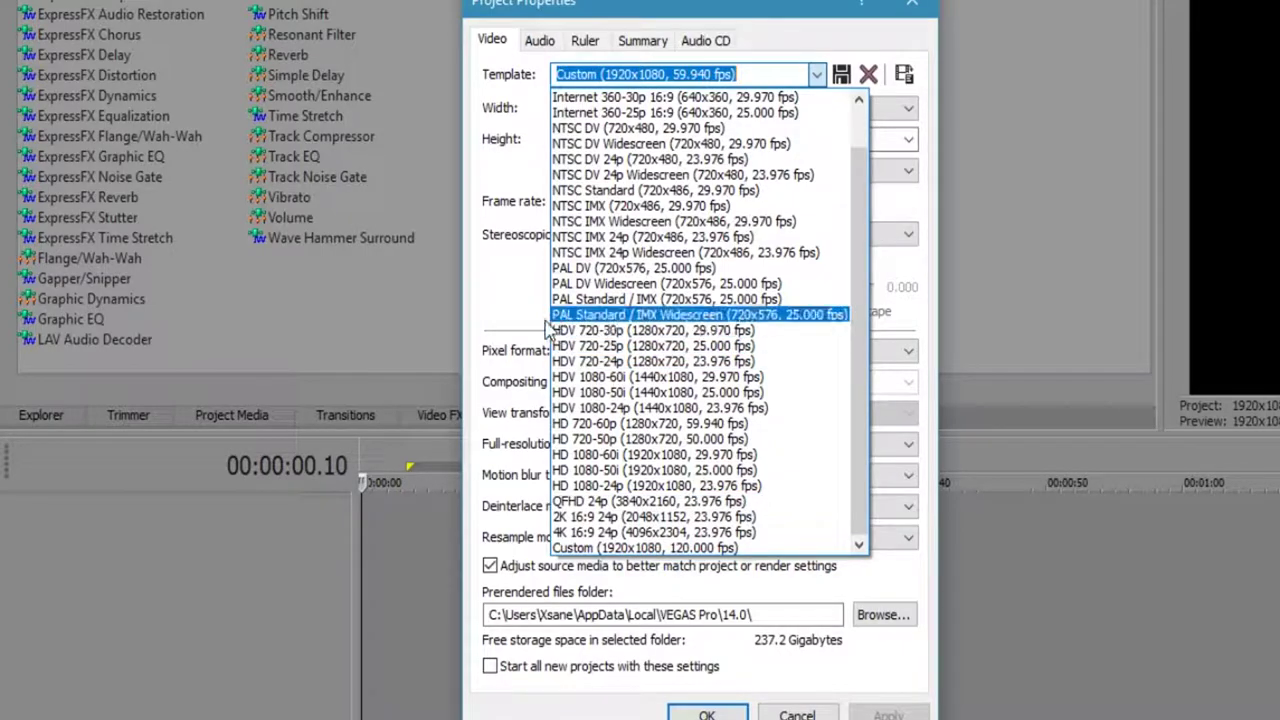
pyautogui.click(500, 322)
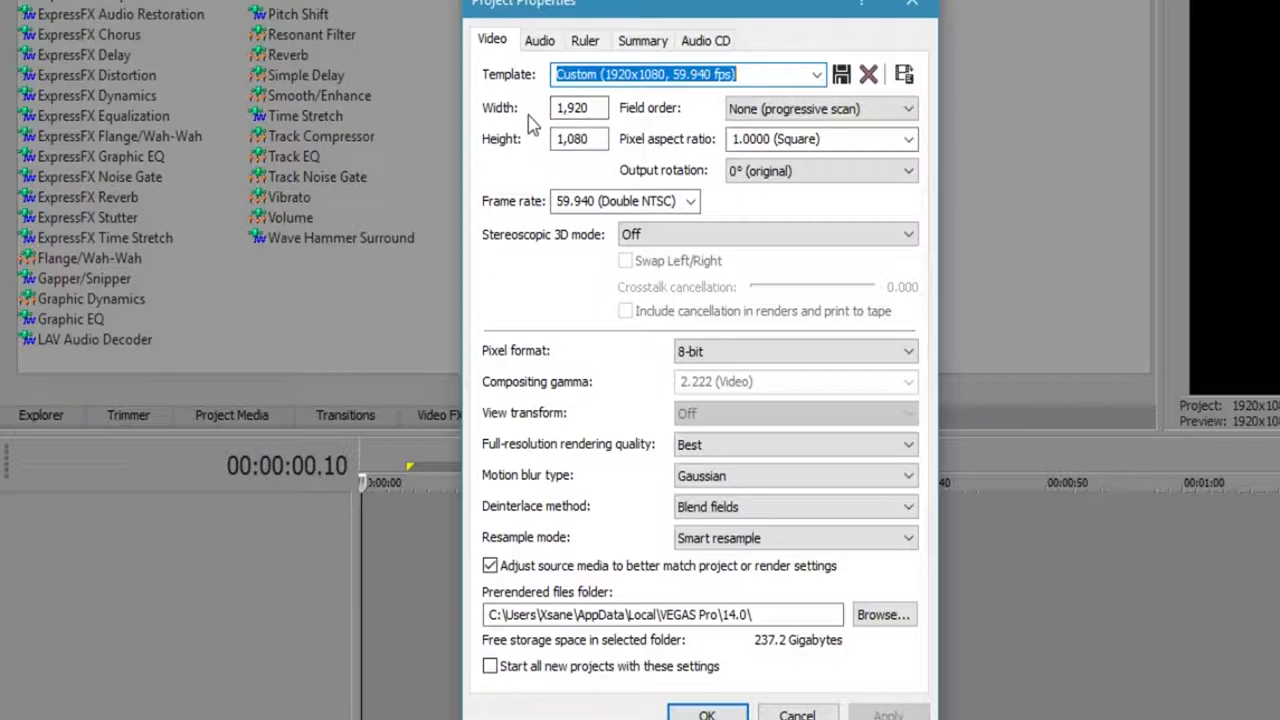
pyautogui.click(592, 112)
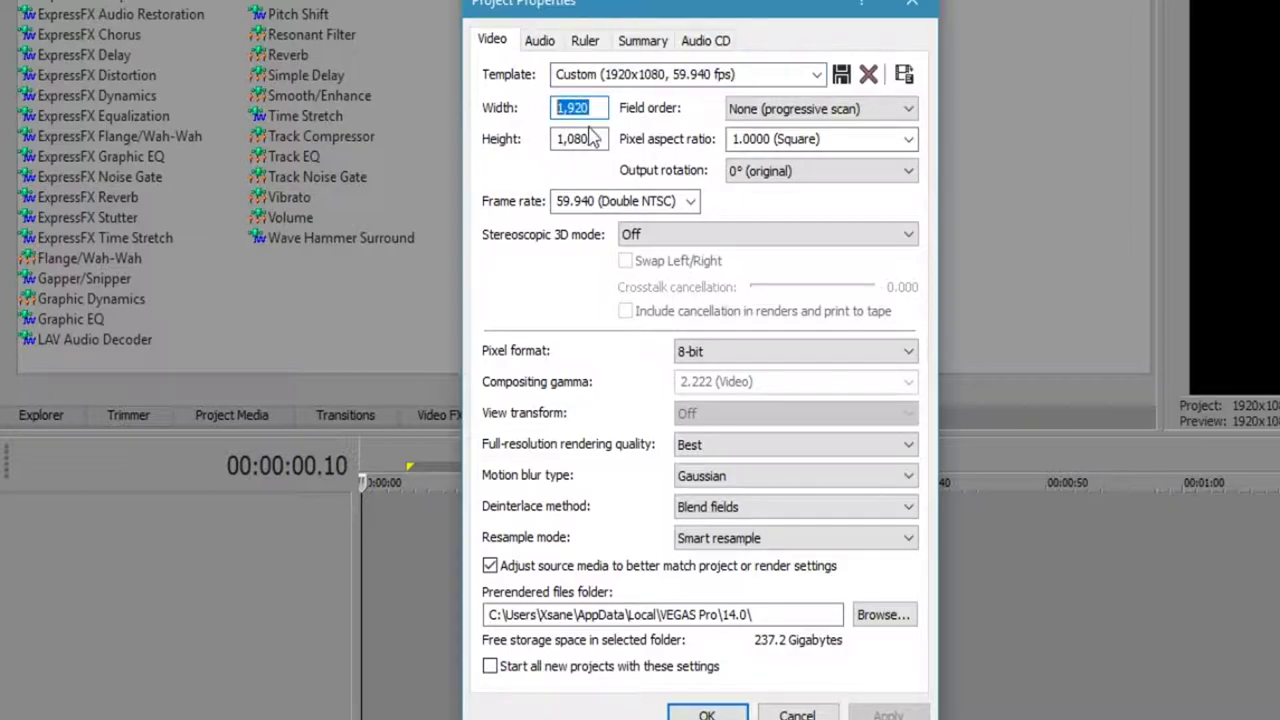
pyautogui.click(594, 139)
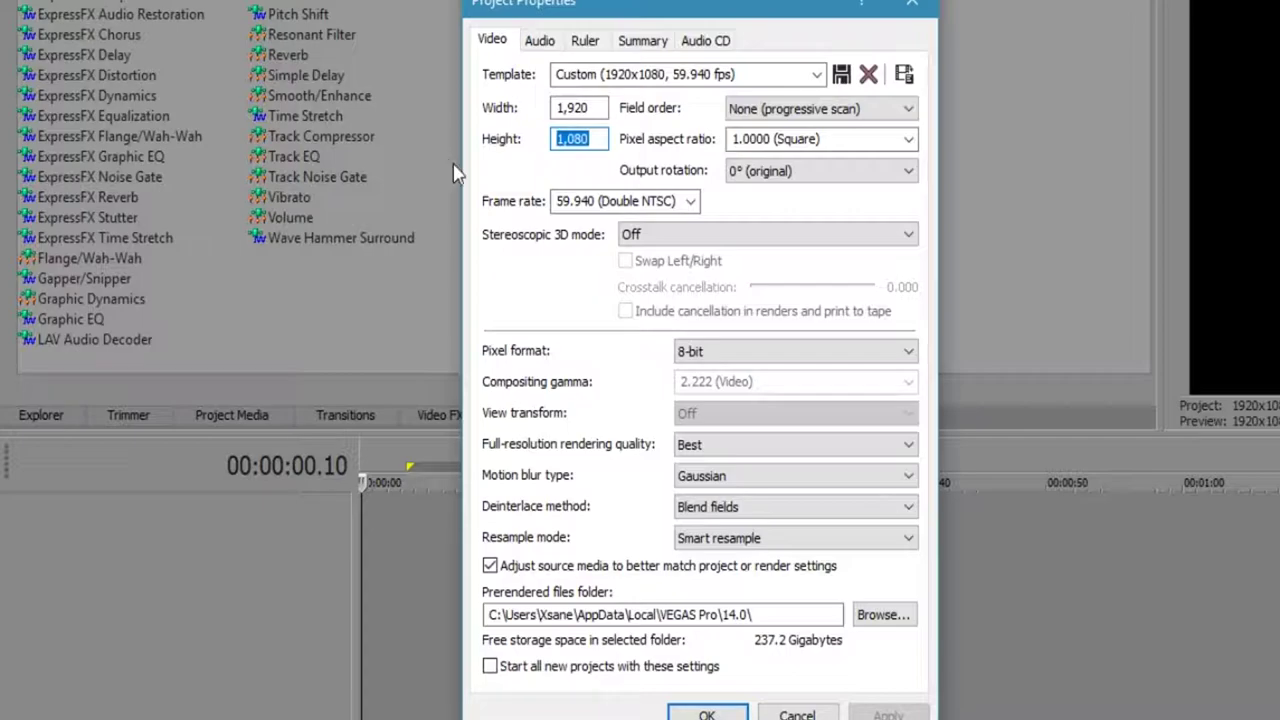
pyautogui.click(775, 118)
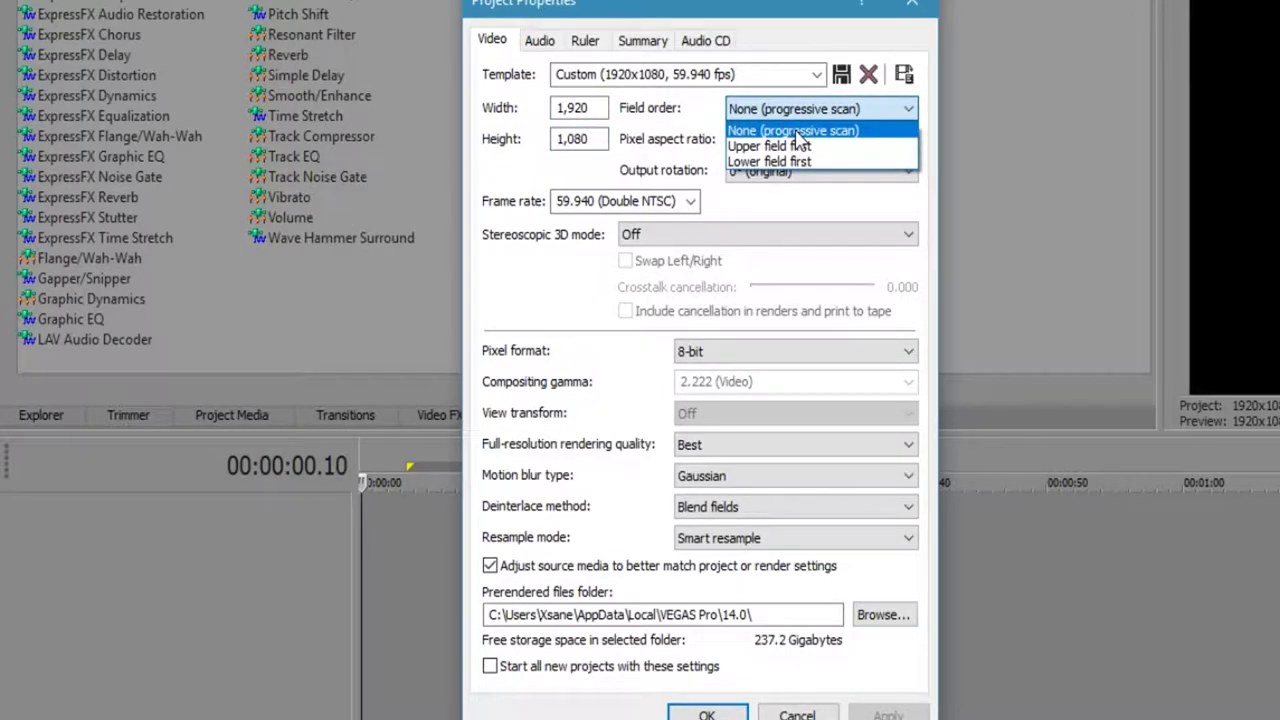
pyautogui.click(796, 131)
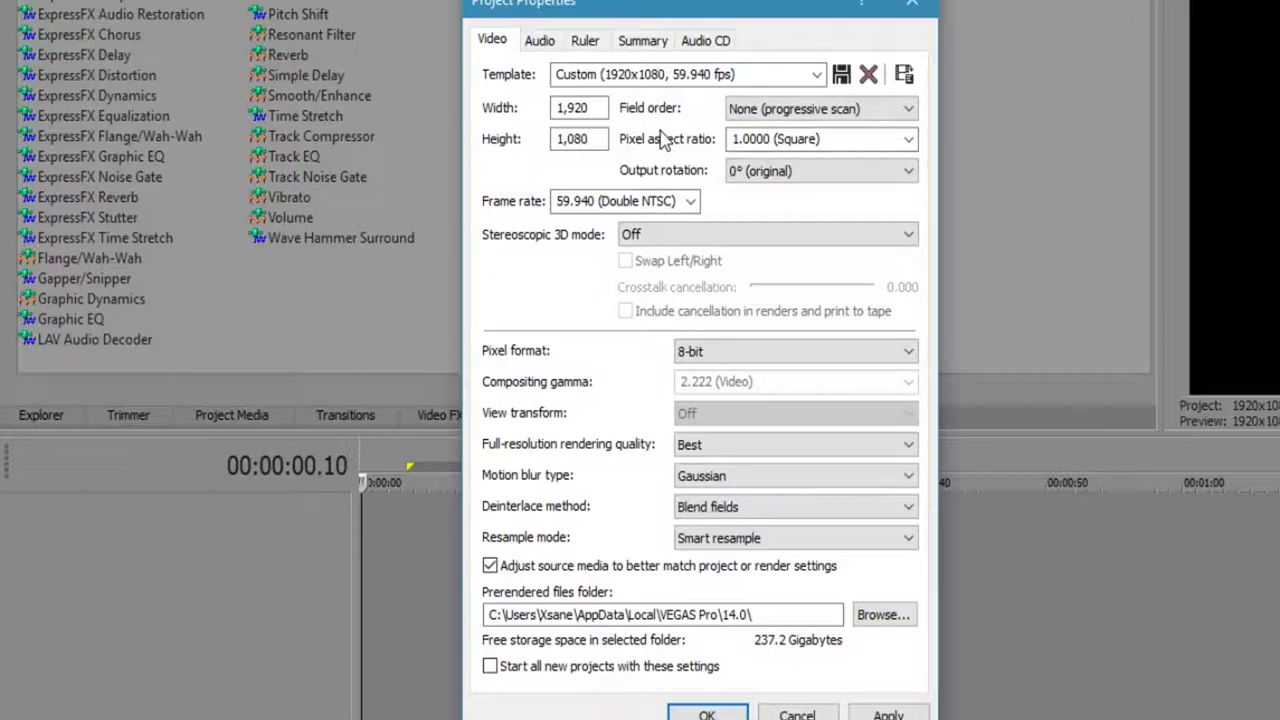
pyautogui.click(736, 108)
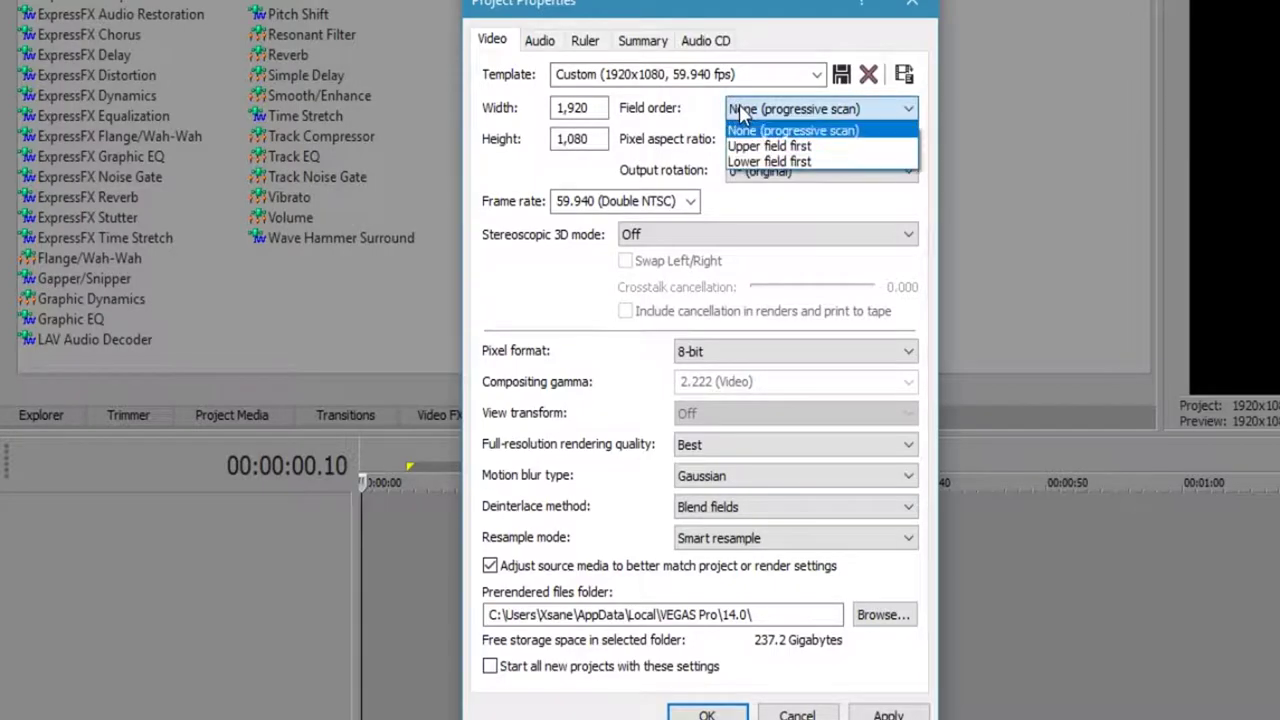
pyautogui.click(760, 130)
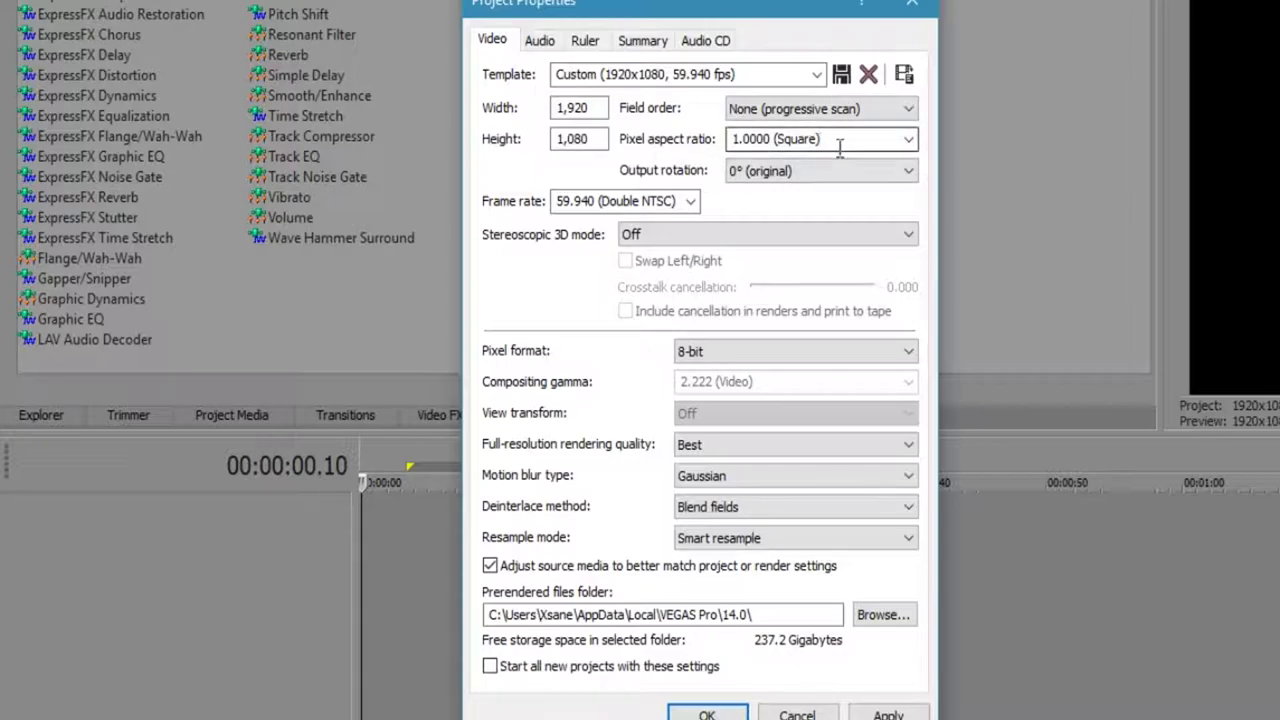
pyautogui.click(903, 143)
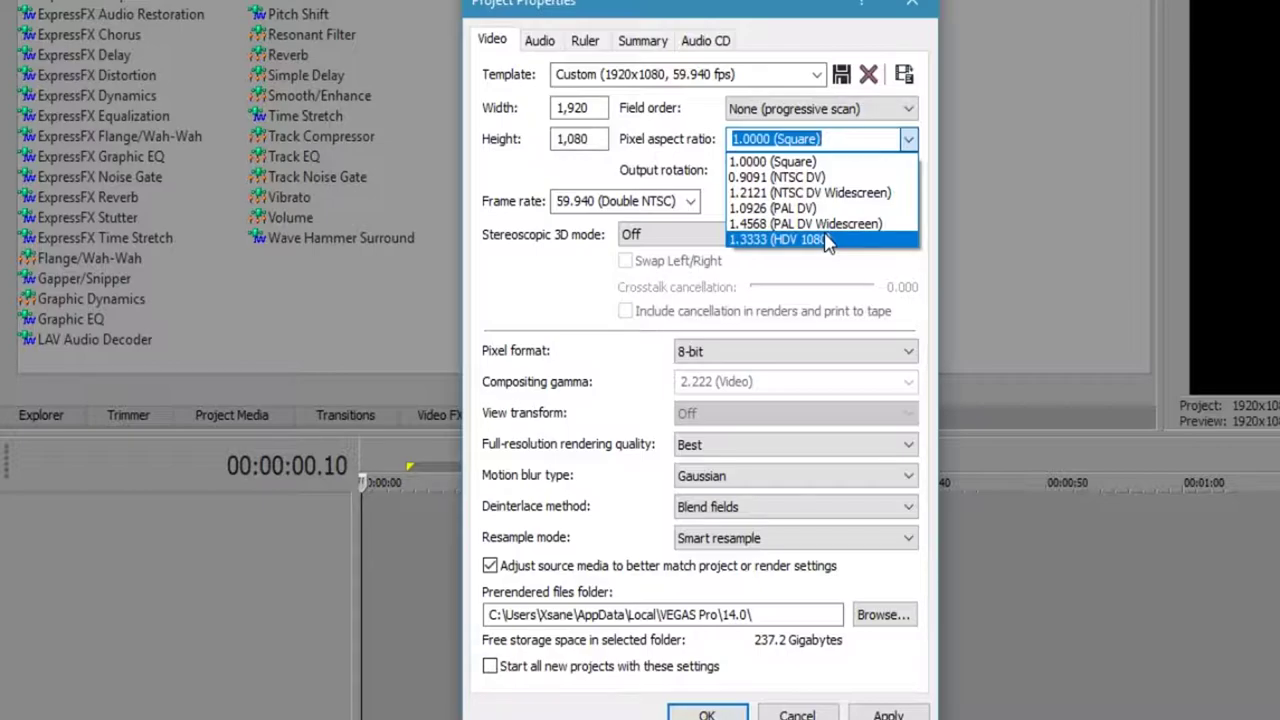
pyautogui.click(708, 172)
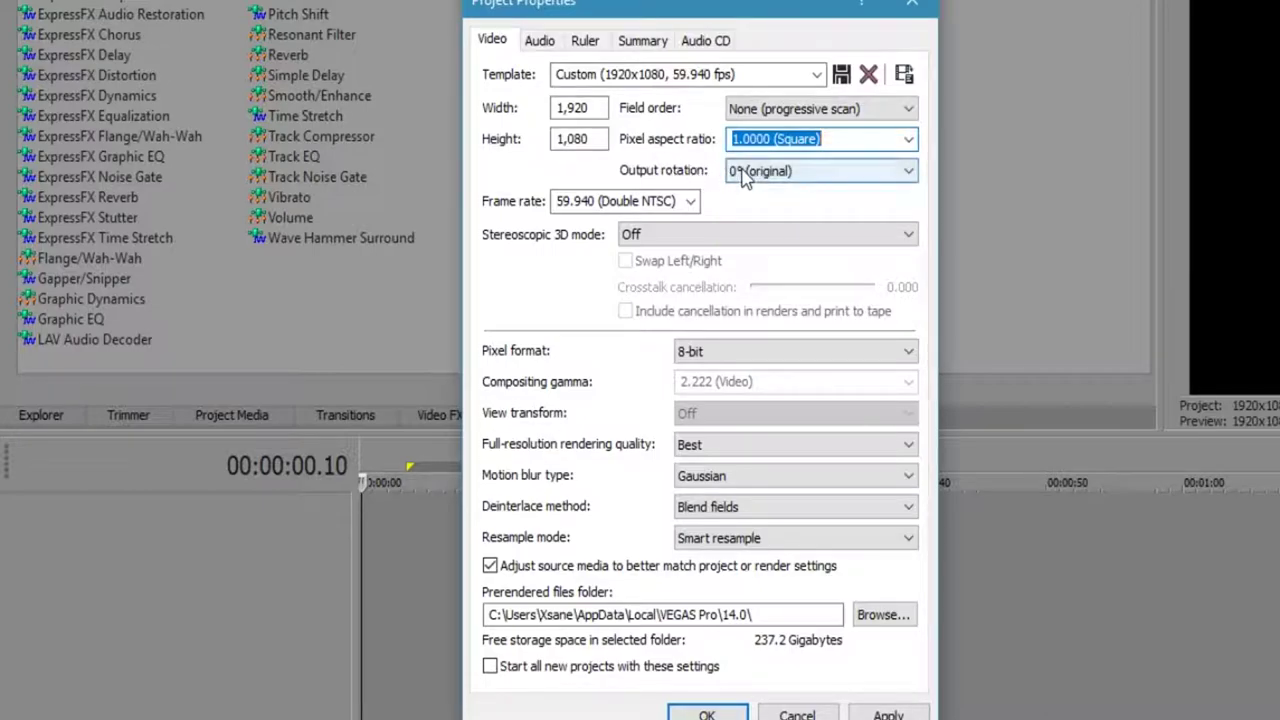
pyautogui.click(741, 172)
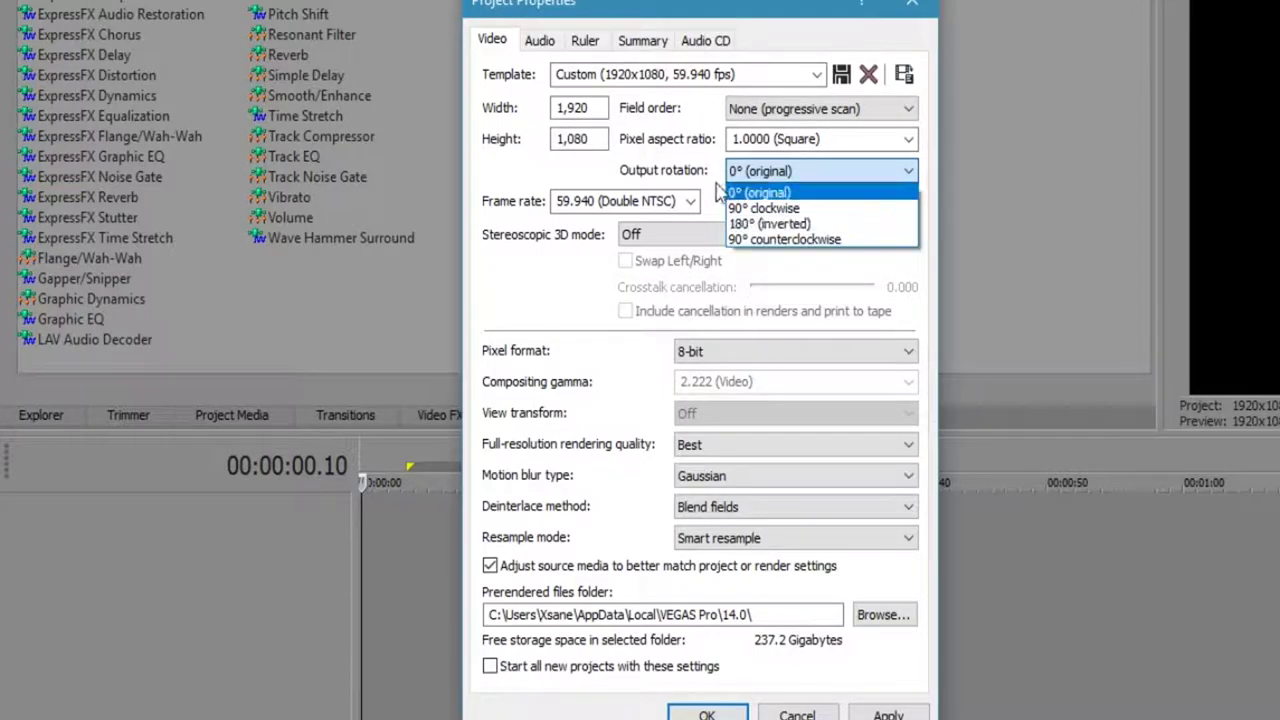
pyautogui.click(703, 141)
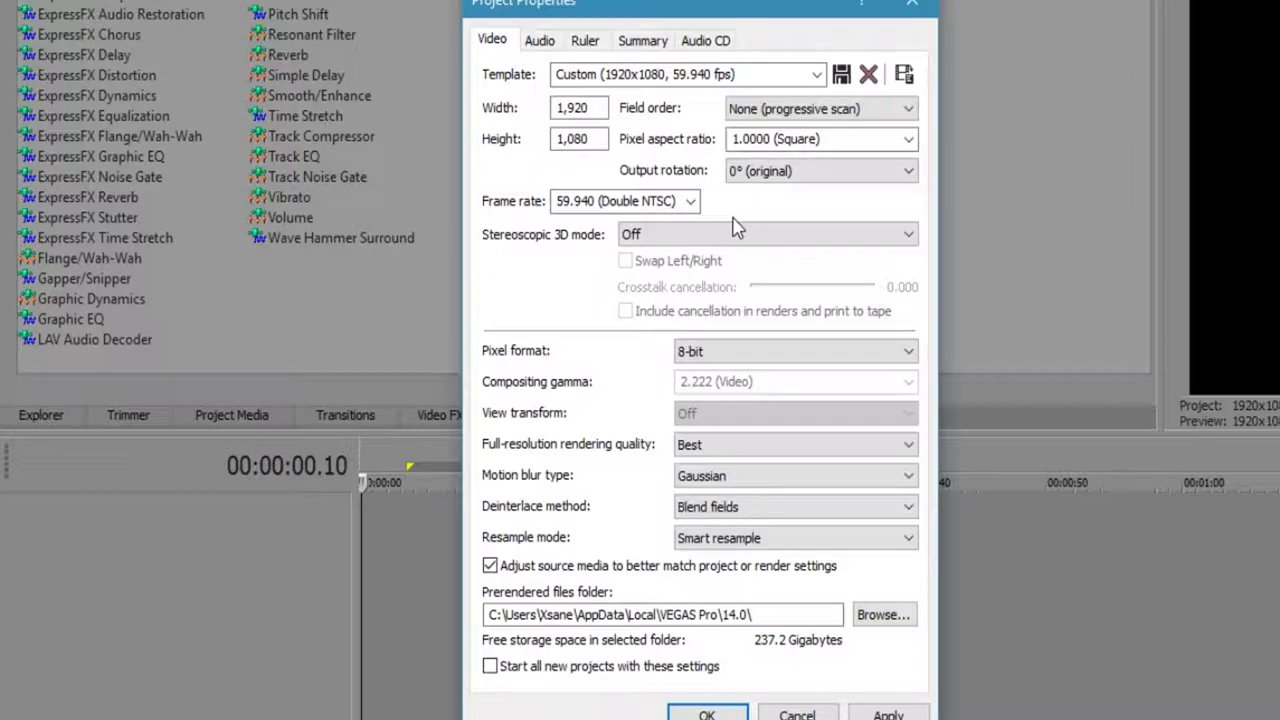
pyautogui.click(575, 107)
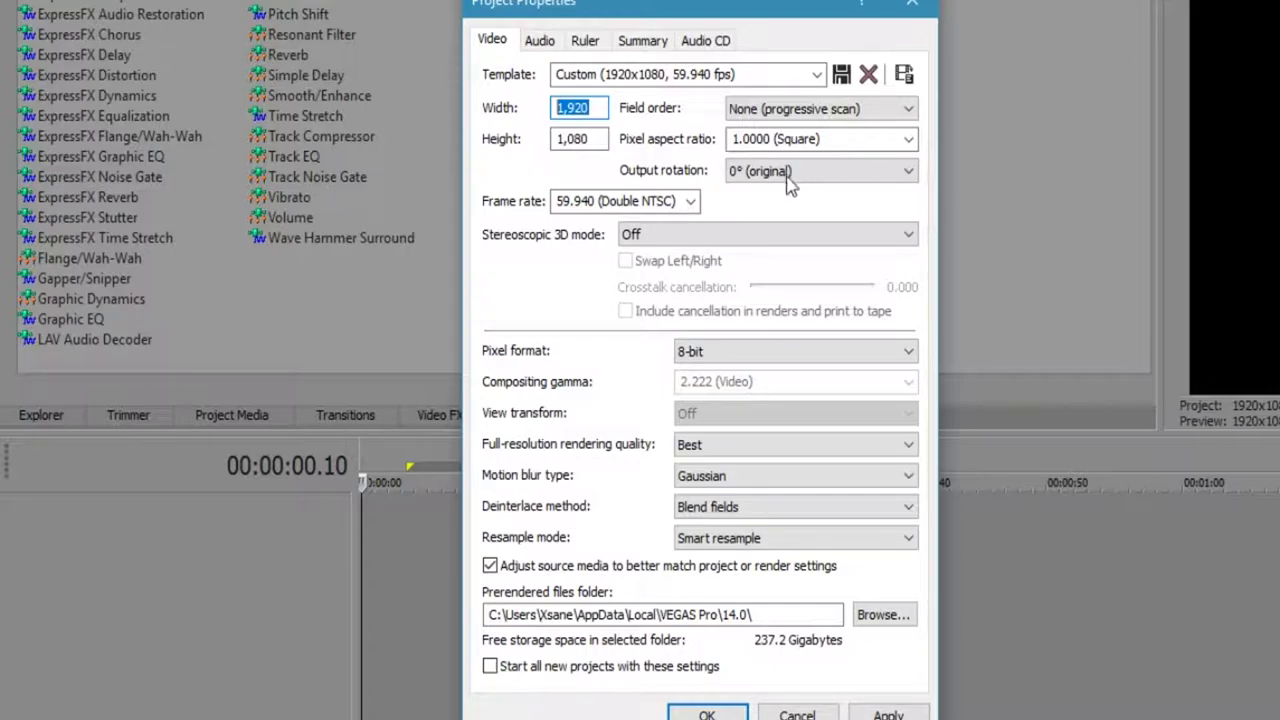
pyautogui.click(691, 202)
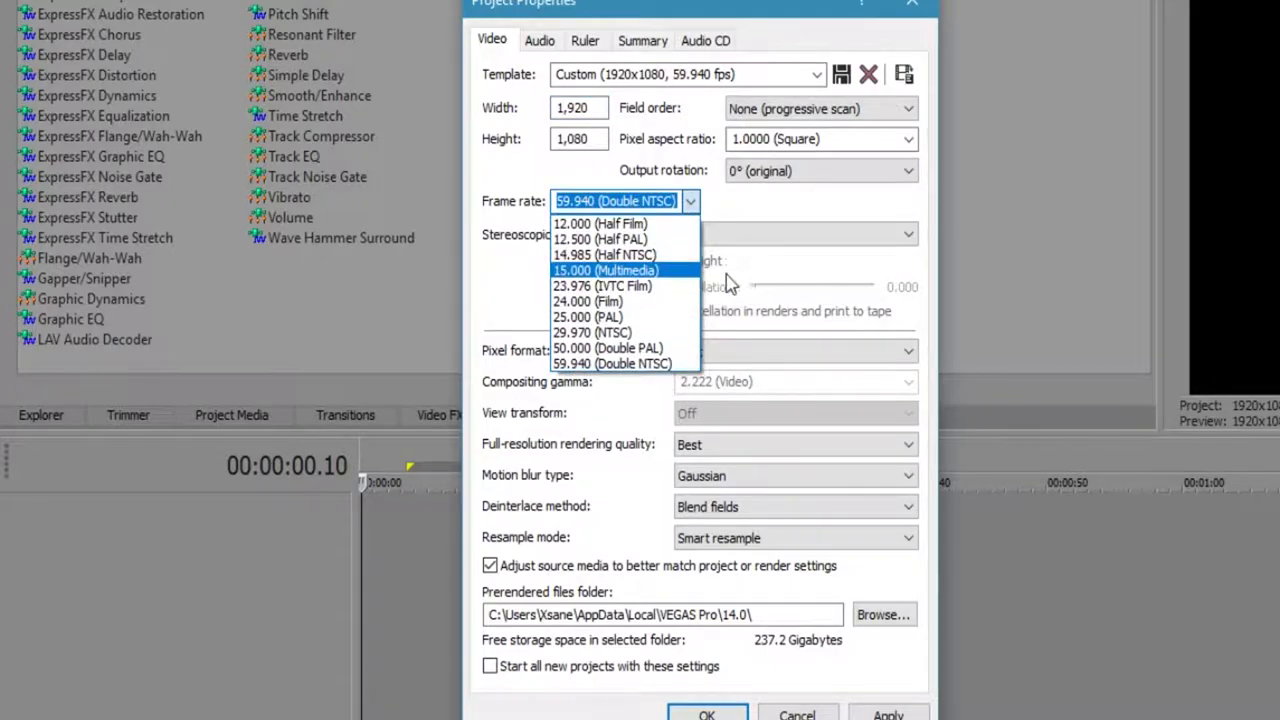
pyautogui.click(775, 207)
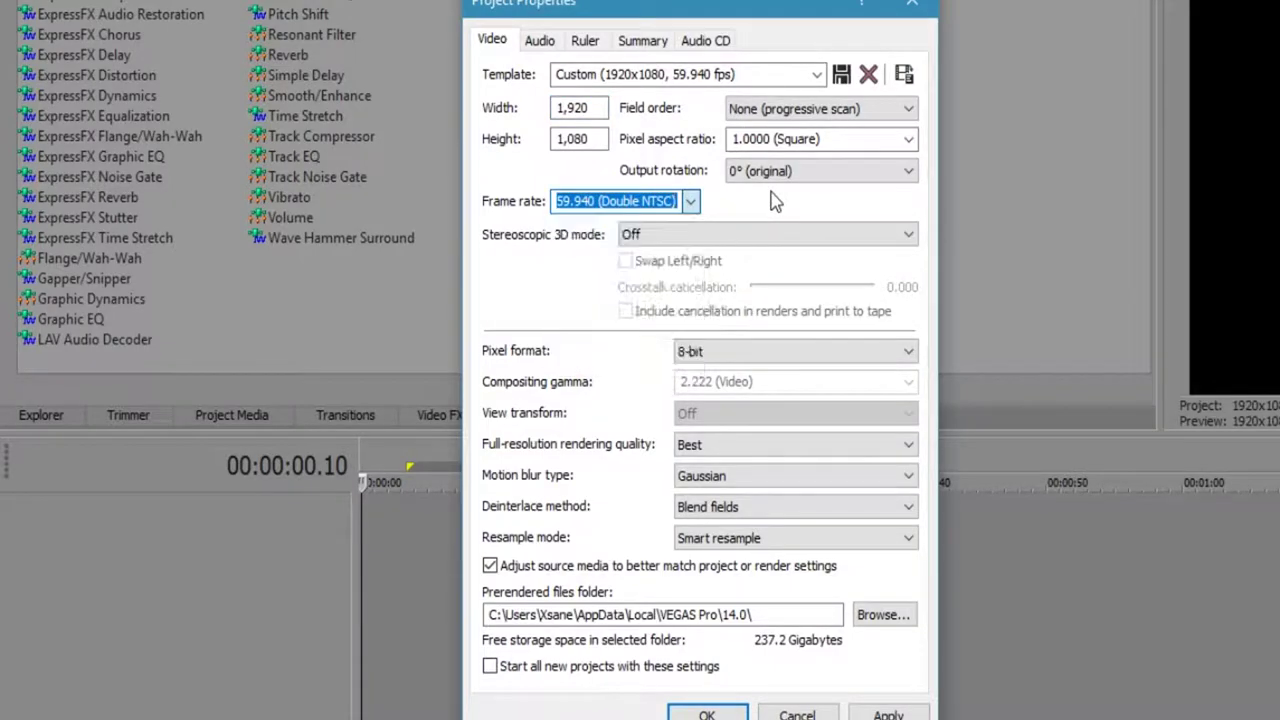
pyautogui.click(744, 240)
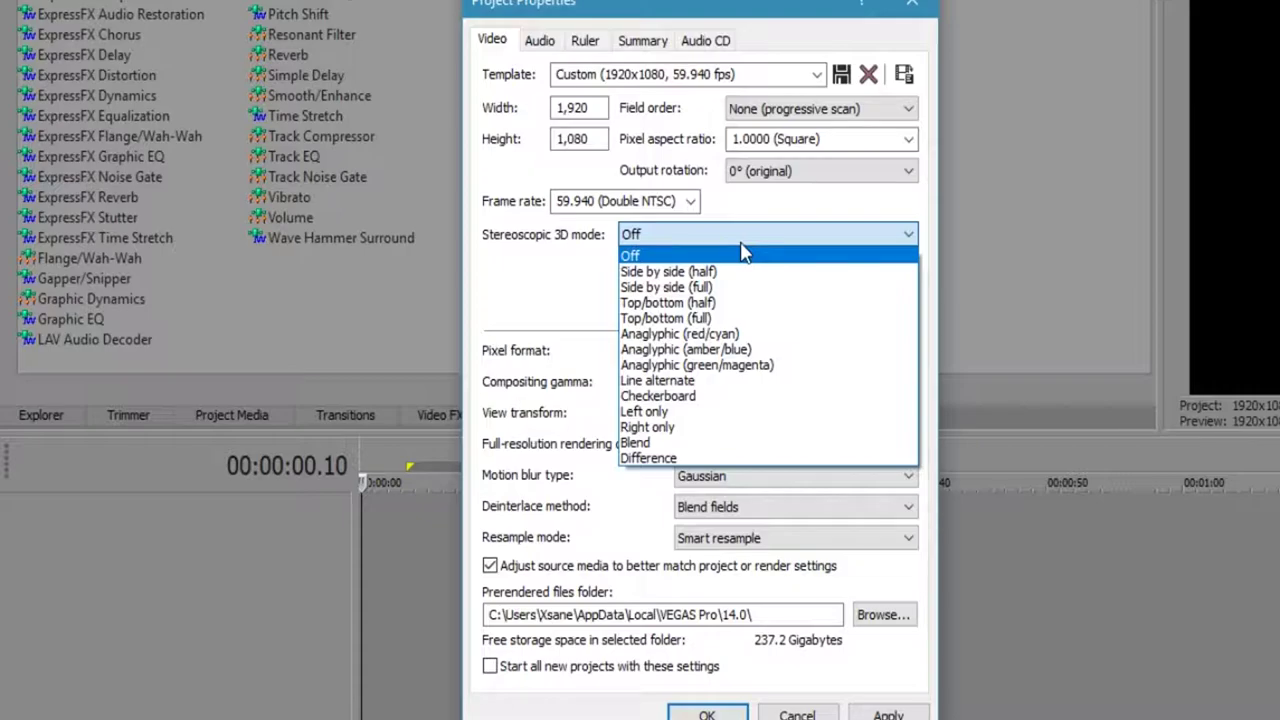
pyautogui.click(500, 270)
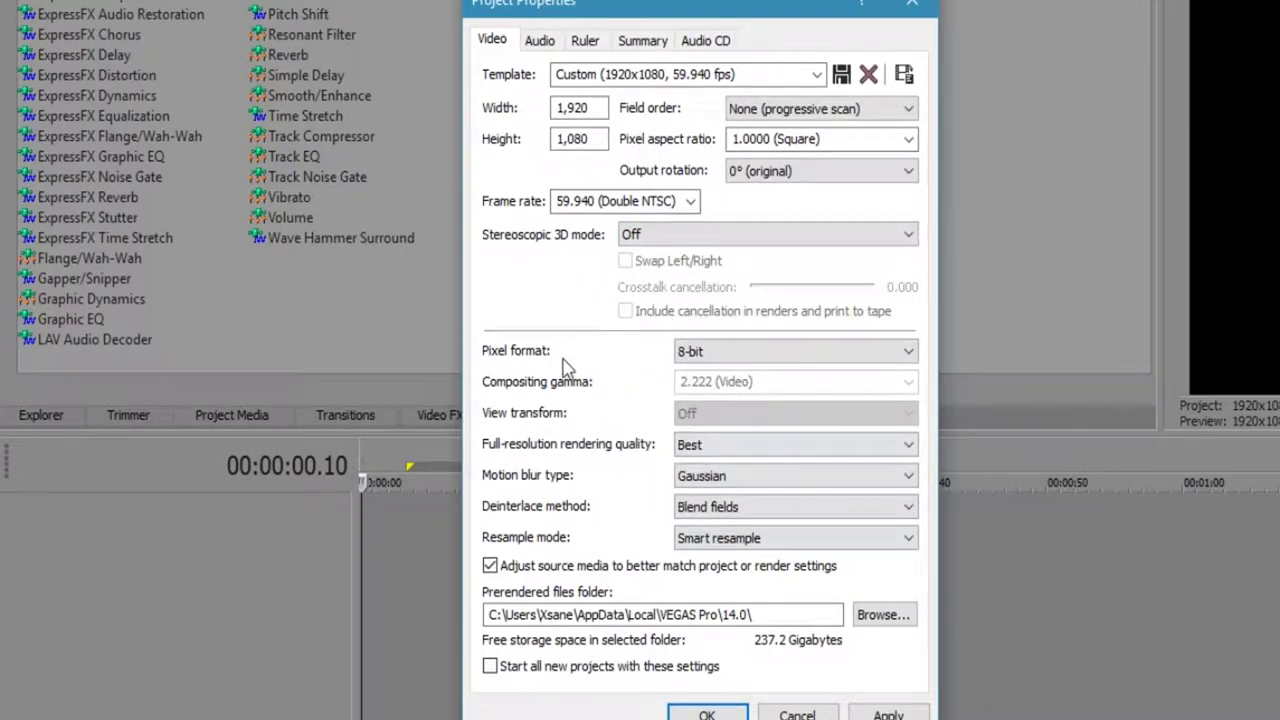
pyautogui.click(705, 360)
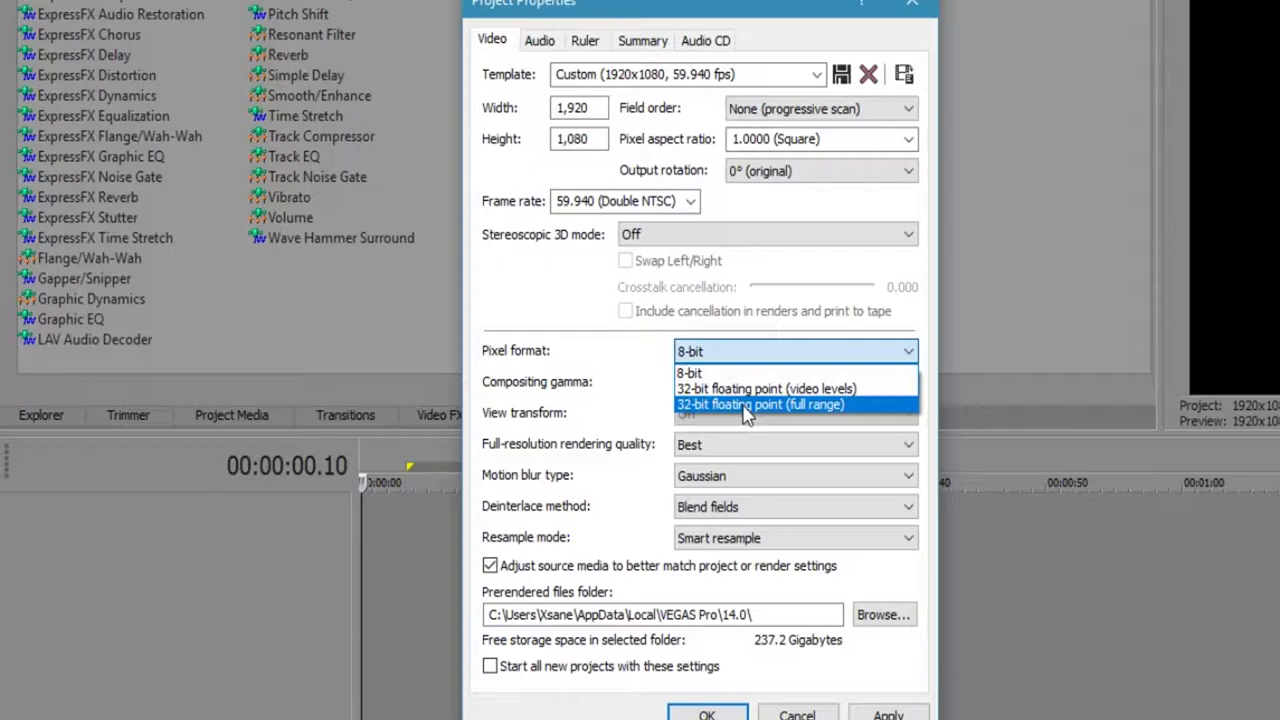
pyautogui.click(690, 372)
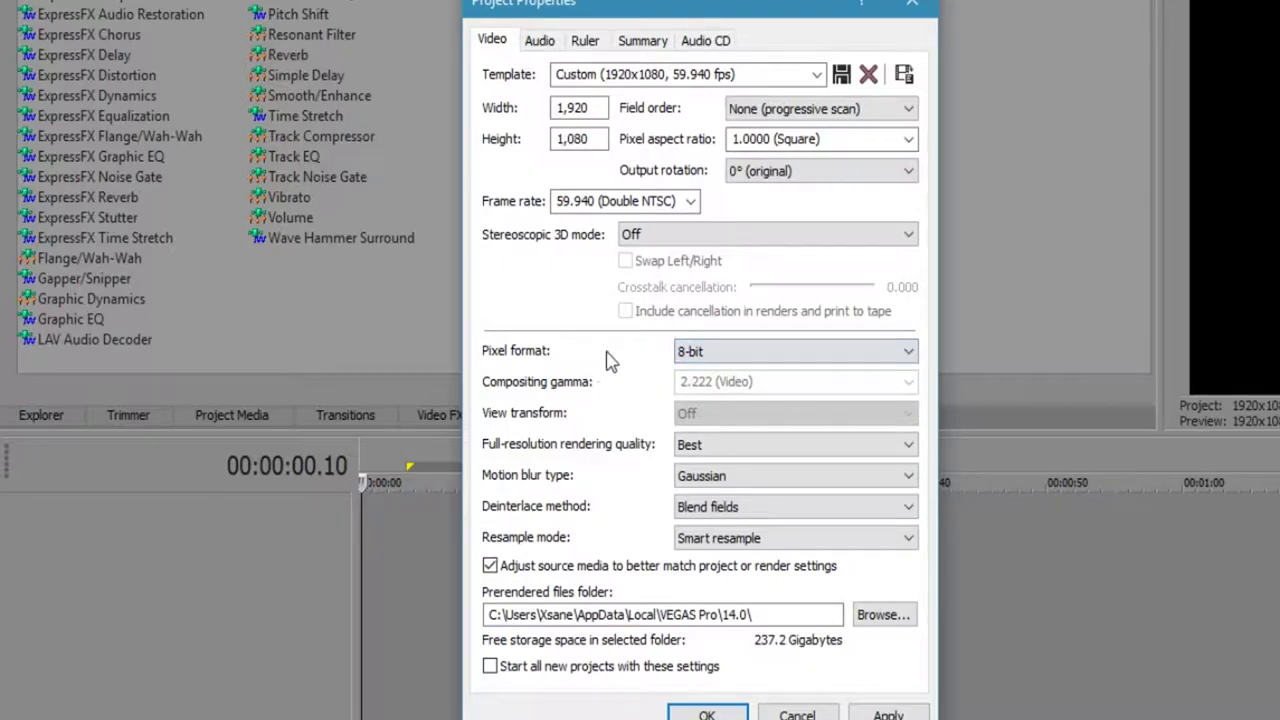
pyautogui.click(692, 358)
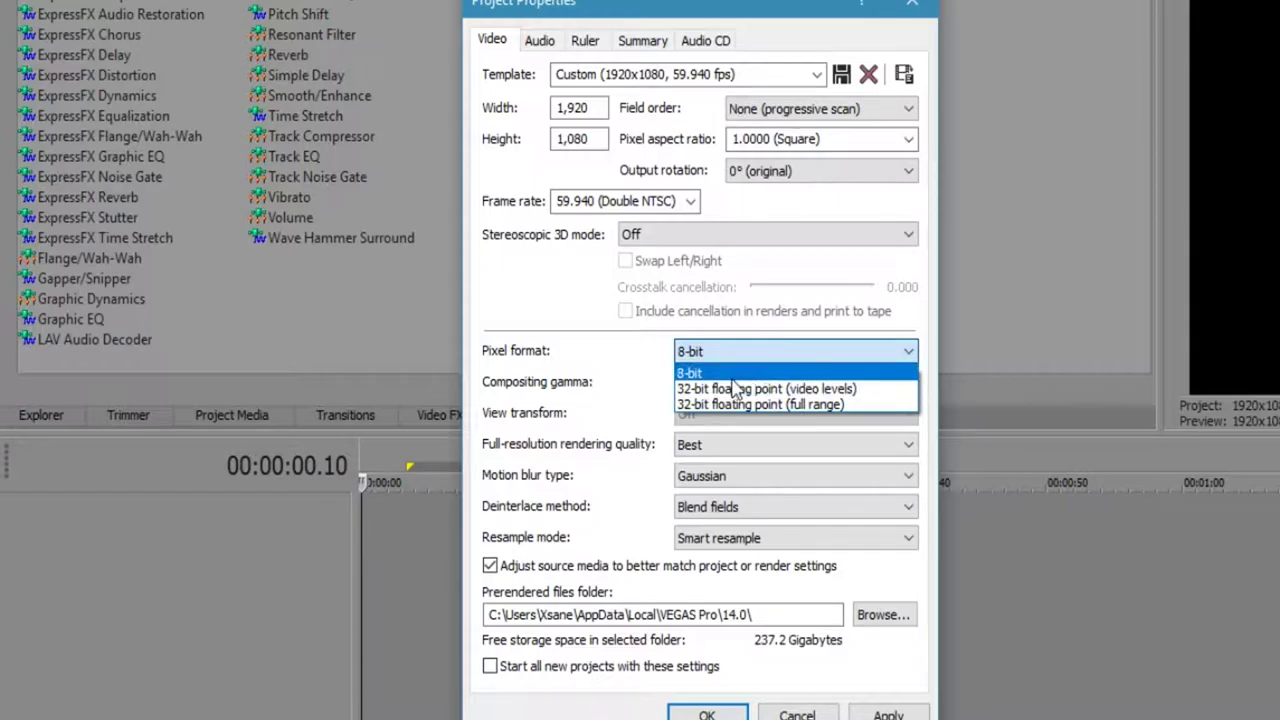
pyautogui.click(568, 372)
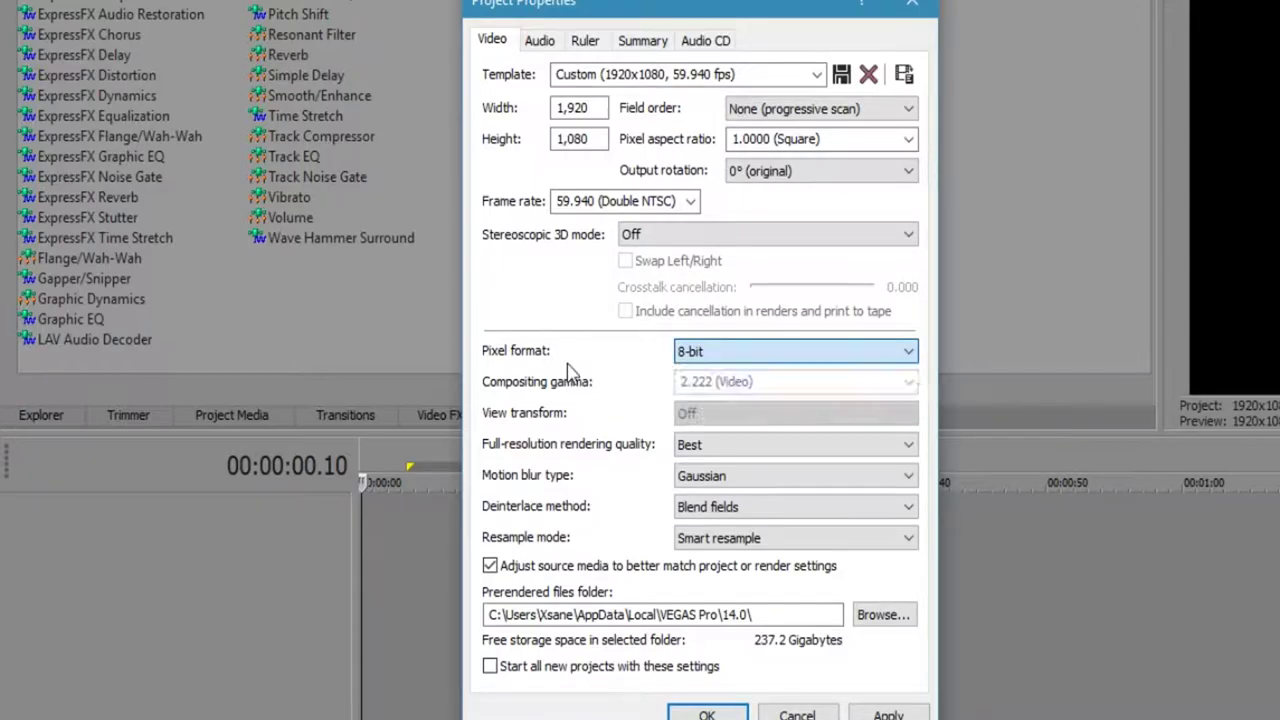
pyautogui.click(680, 356)
pyautogui.click(638, 376)
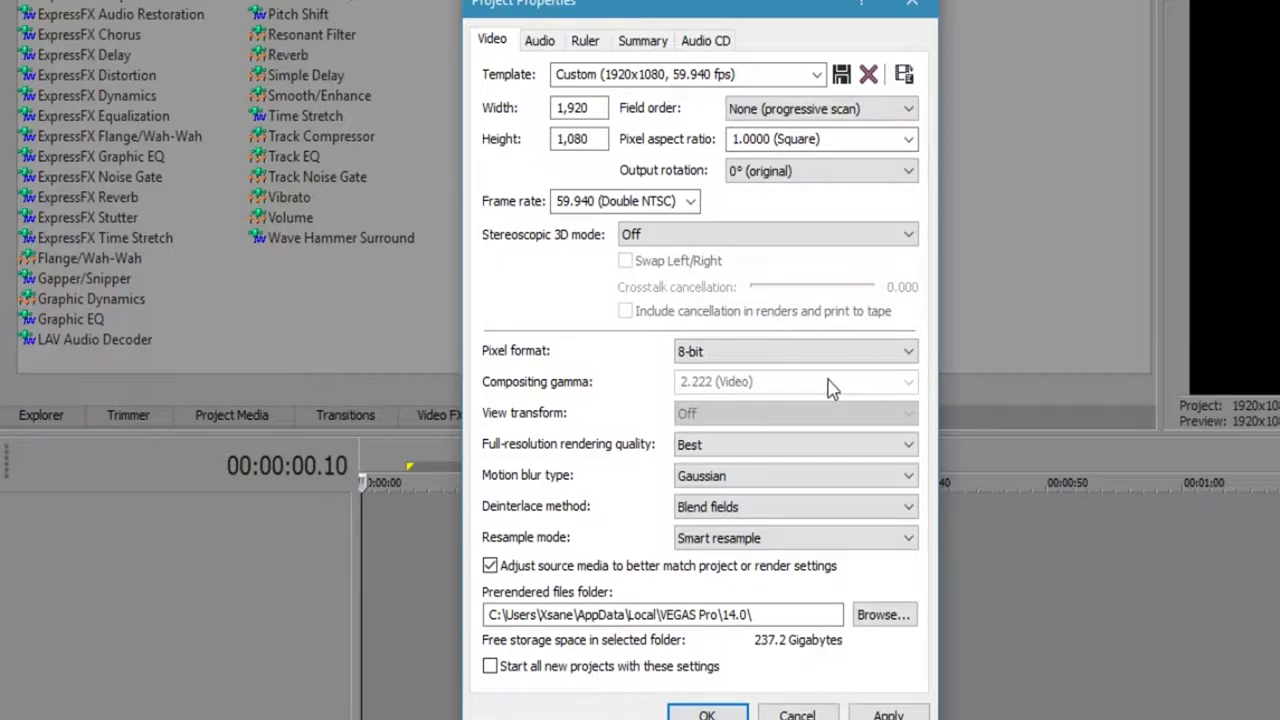
pyautogui.click(766, 447)
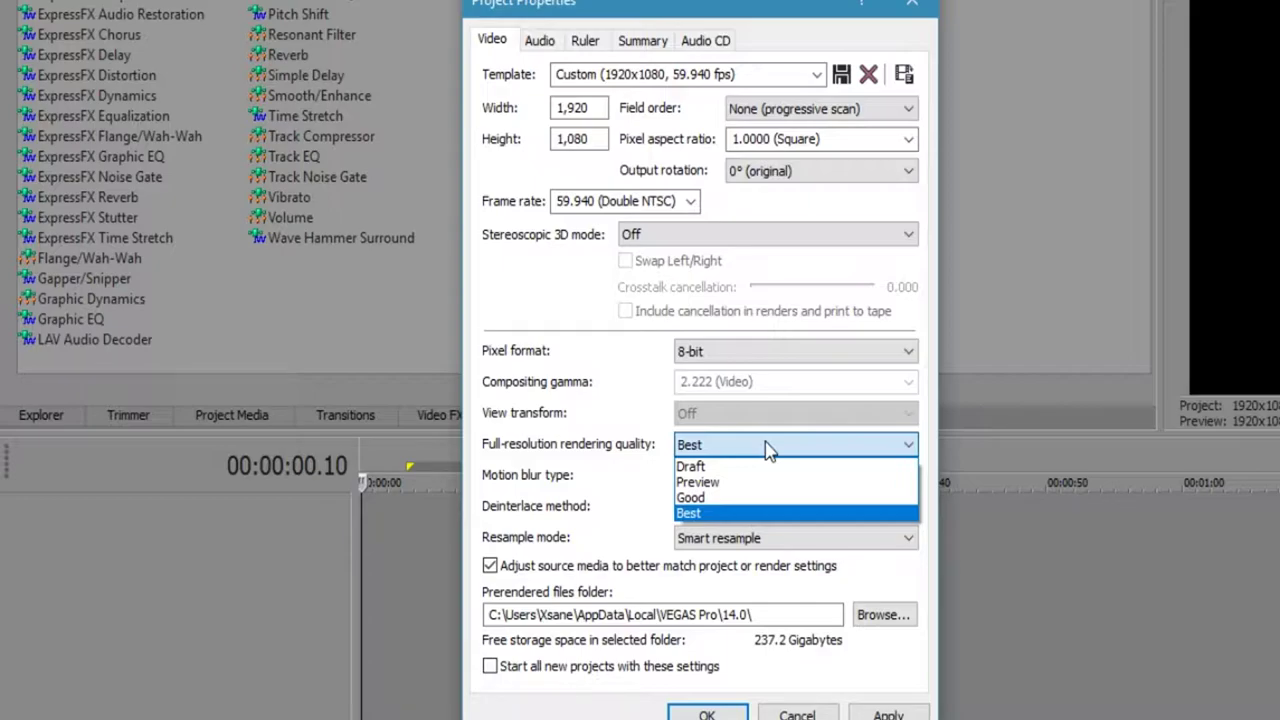
pyautogui.click(520, 492)
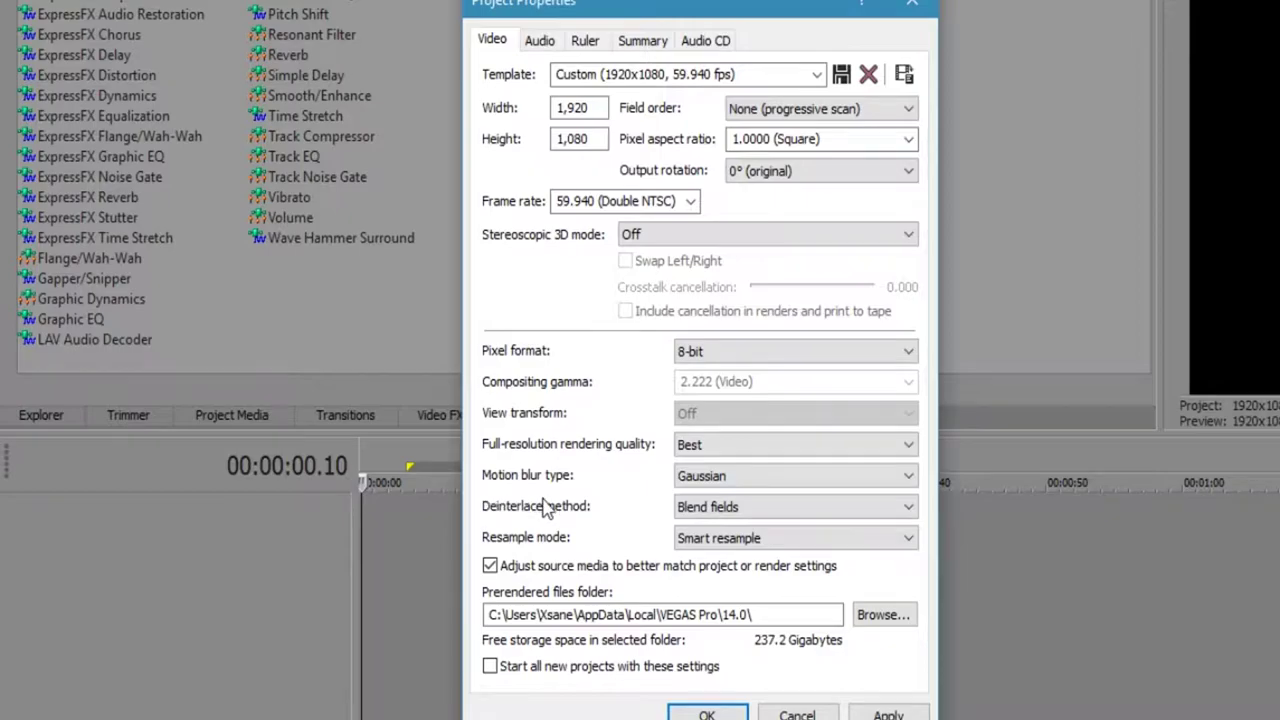
pyautogui.click(698, 480)
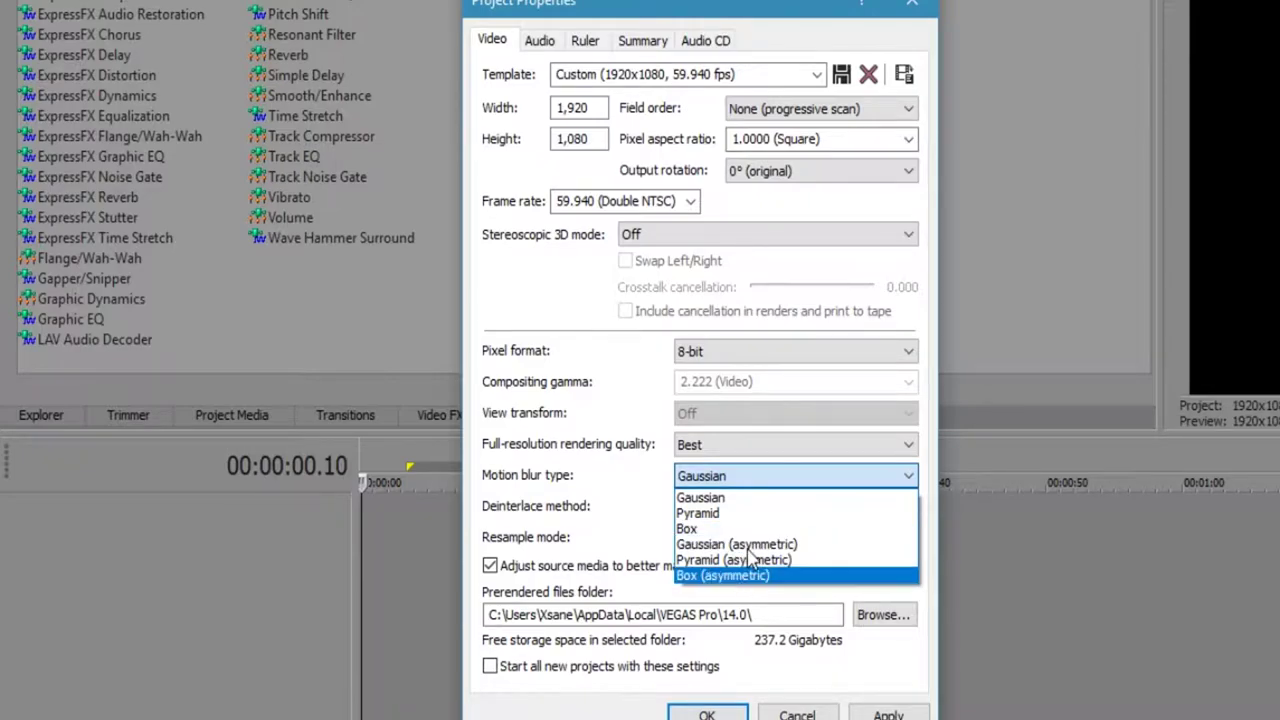
pyautogui.click(640, 499)
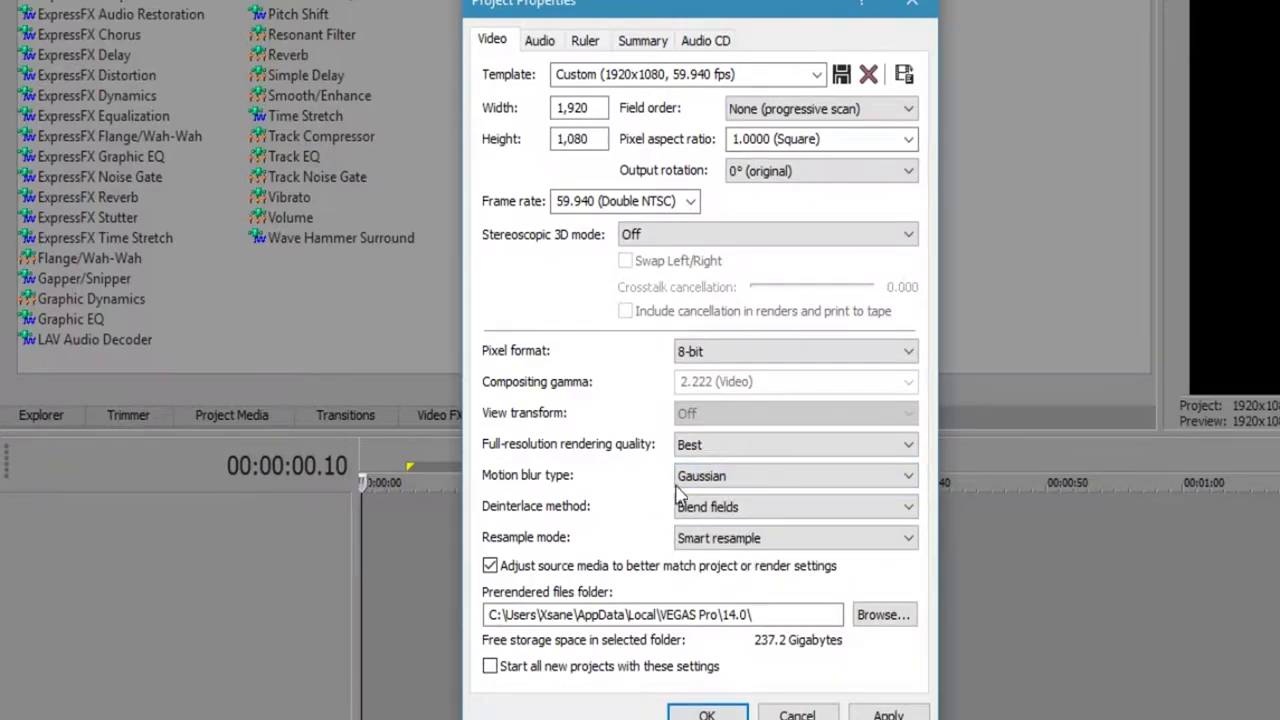
pyautogui.click(676, 486)
pyautogui.click(644, 490)
pyautogui.click(724, 477)
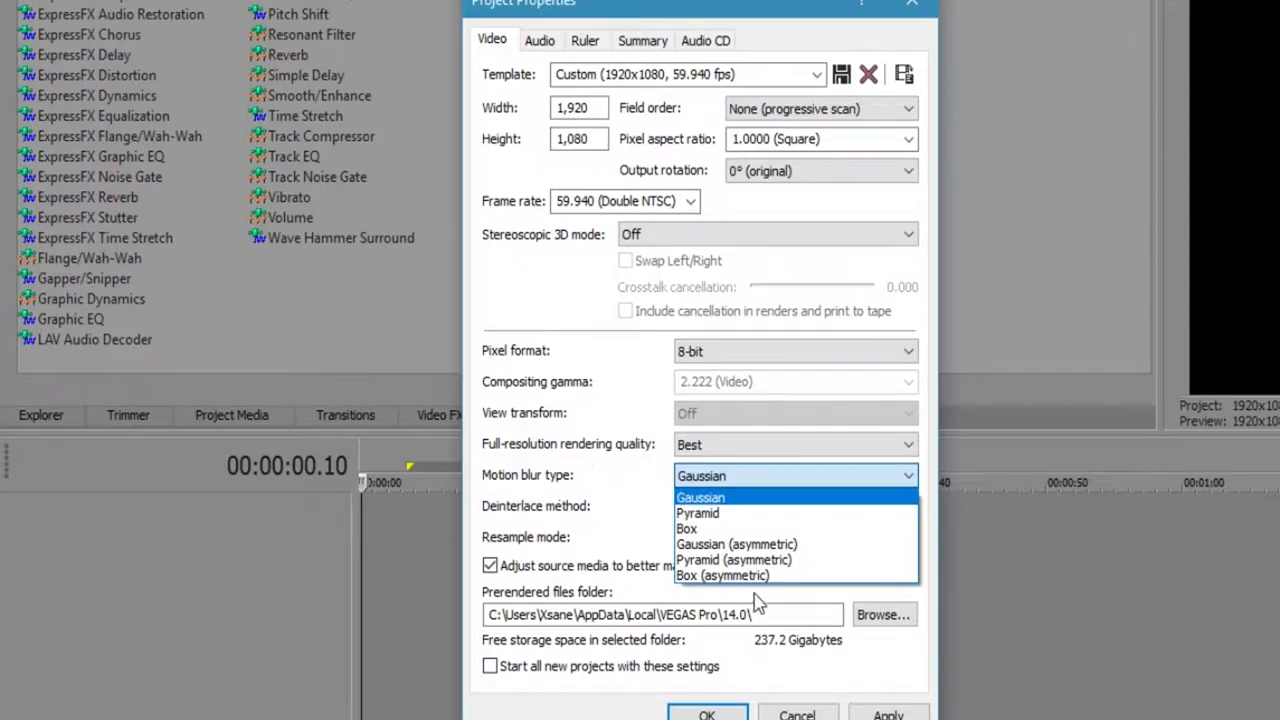
pyautogui.click(505, 460)
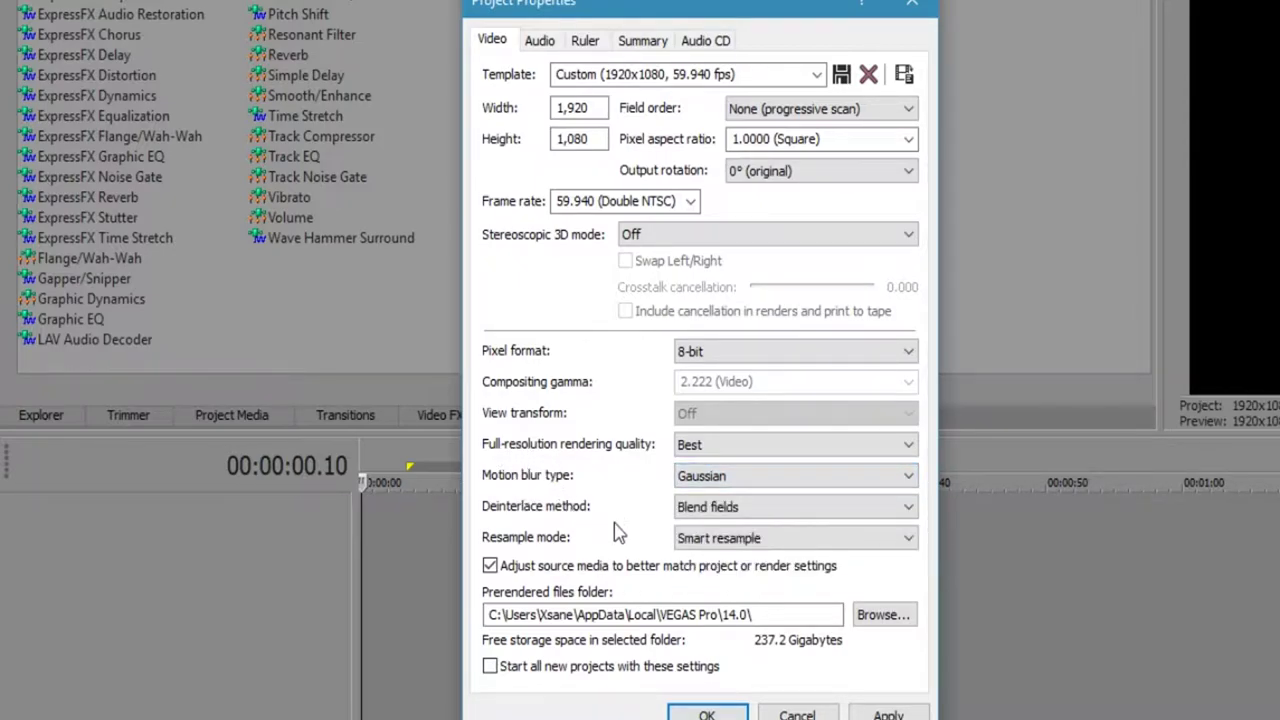
# Step: Keep Blend fields deinterlacing, set Resample mode to Disable resample, and make these the new-project defaults
pyautogui.click(710, 510)
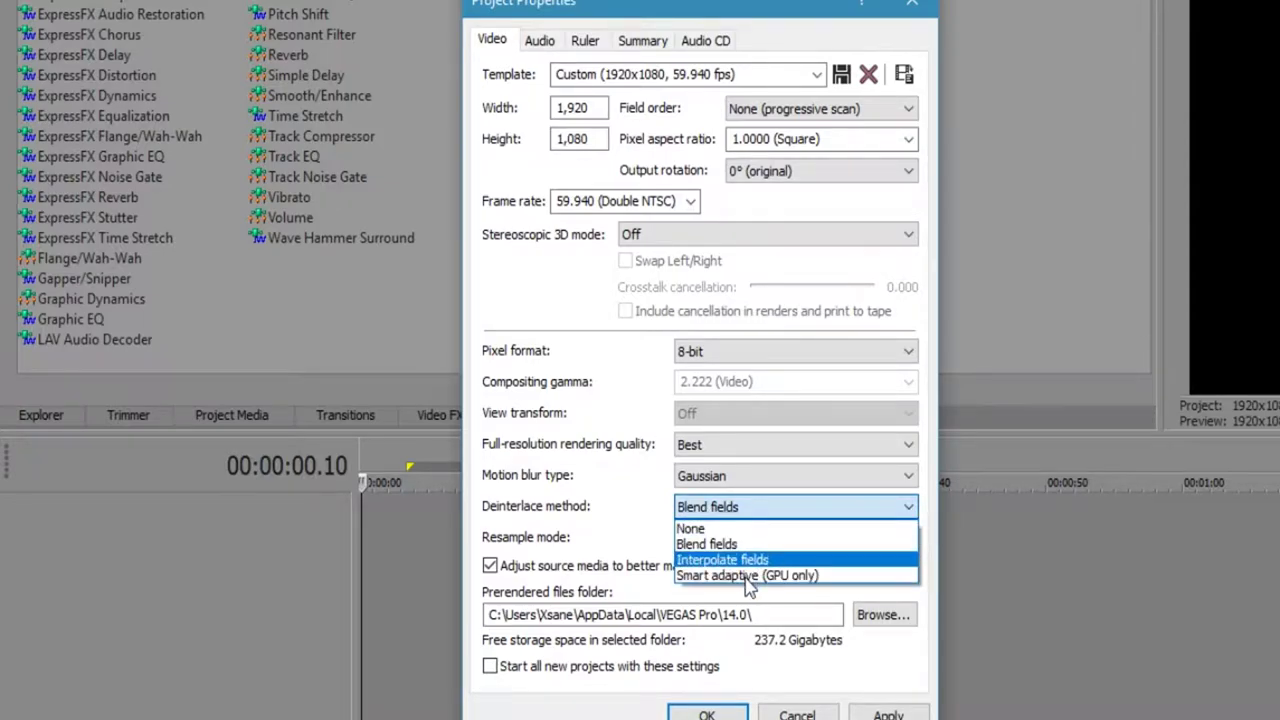
pyautogui.click(648, 532)
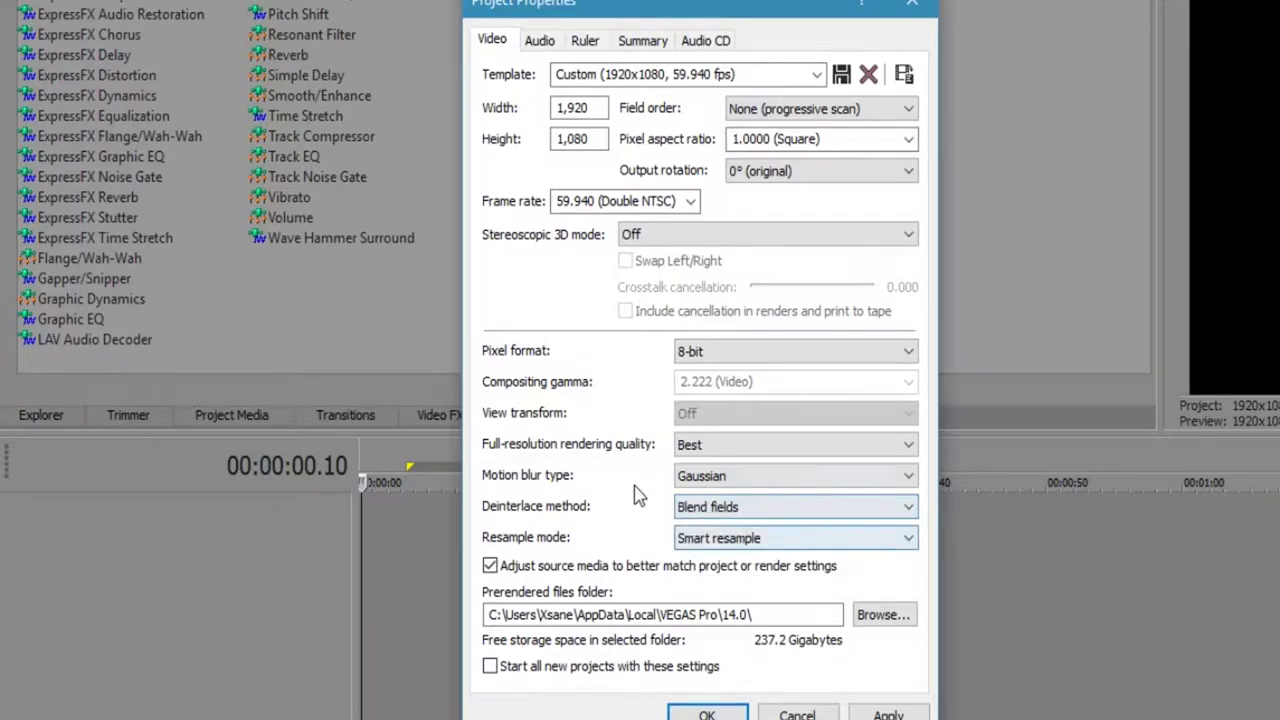
pyautogui.click(790, 540)
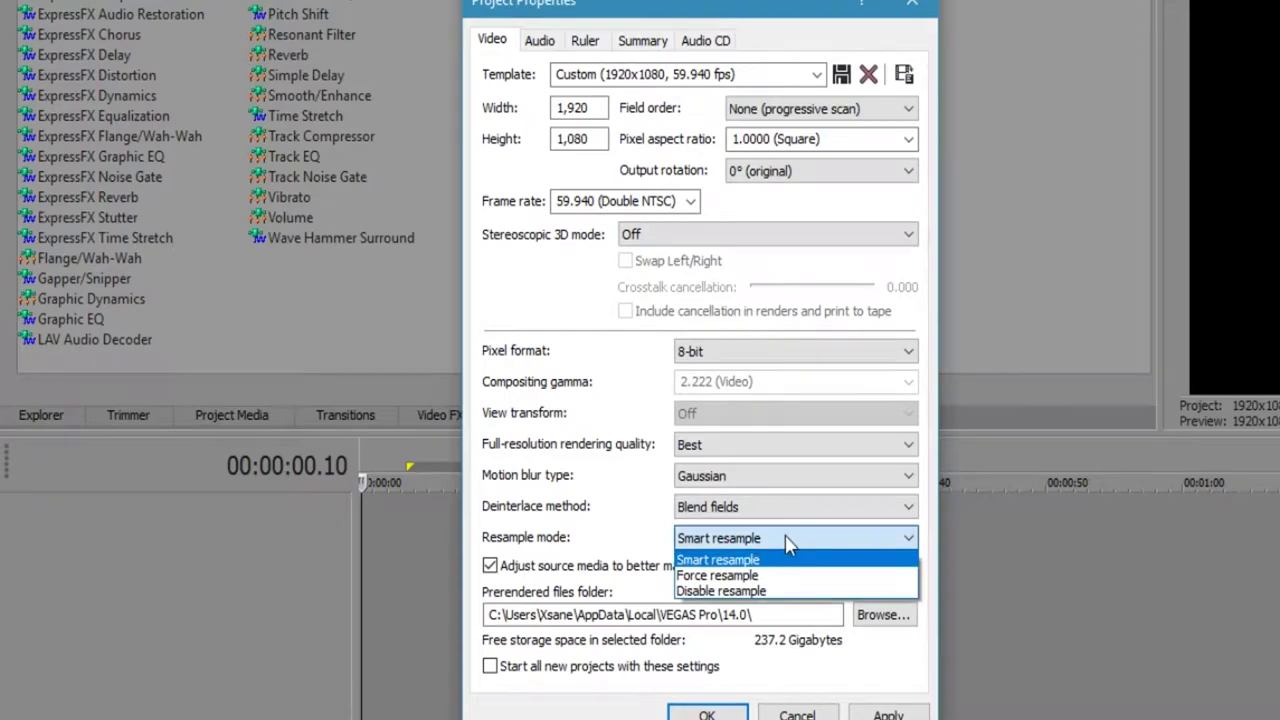
pyautogui.click(770, 591)
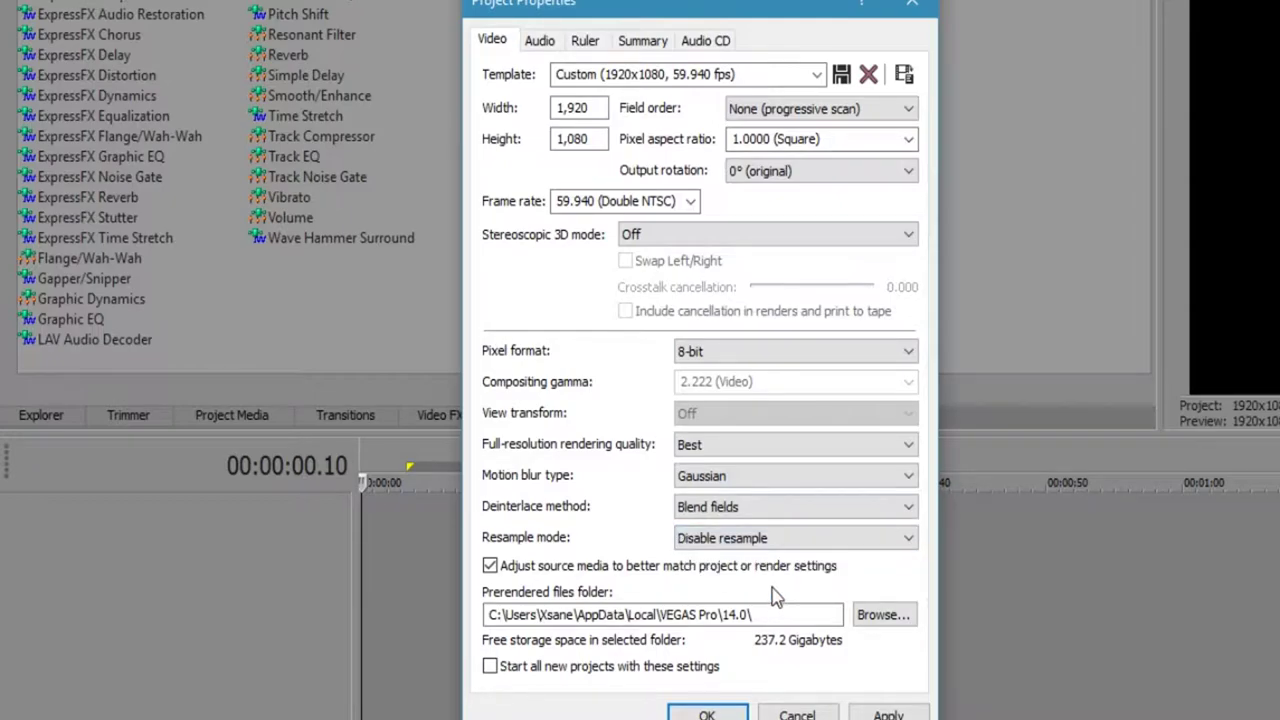
pyautogui.click(727, 667)
# Step: Apply the 1920x1080, 59.940 fps, 8-bit, resample-disabled video settings
pyautogui.click(878, 713)
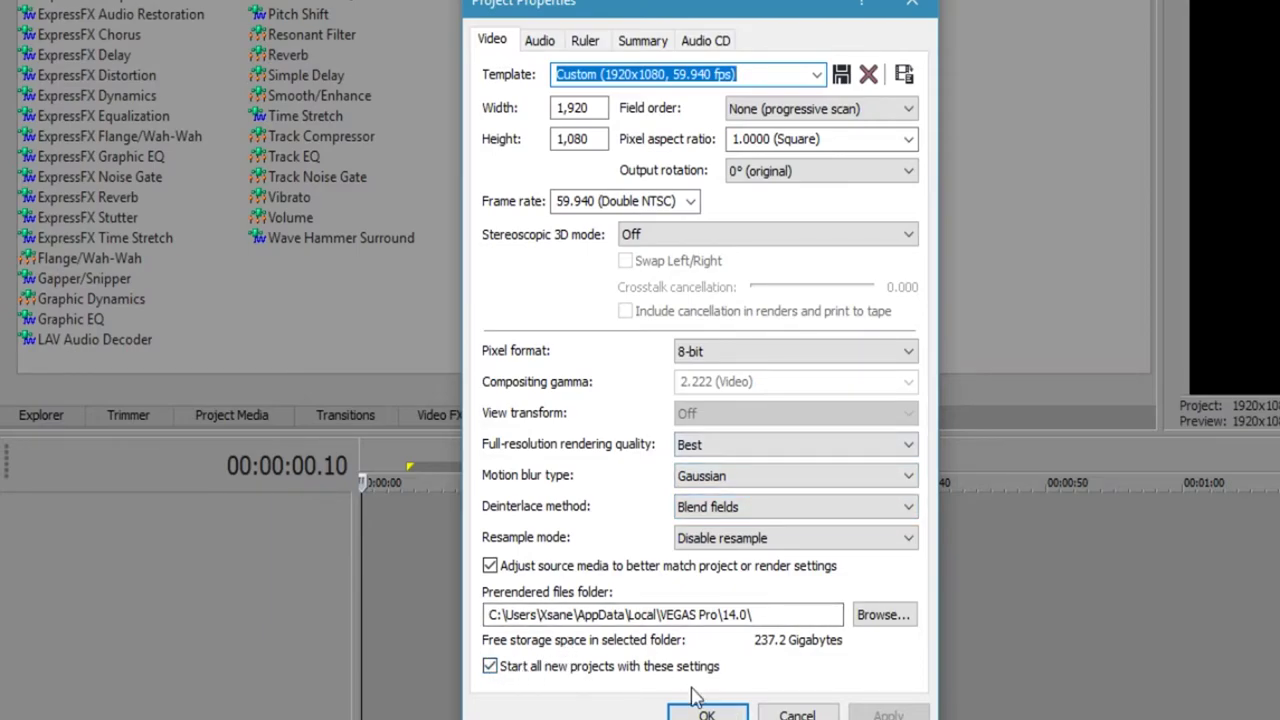
# Step: On the Audio tab, keep the Stereo master bus and set 6 stereo busses
pyautogui.click(540, 42)
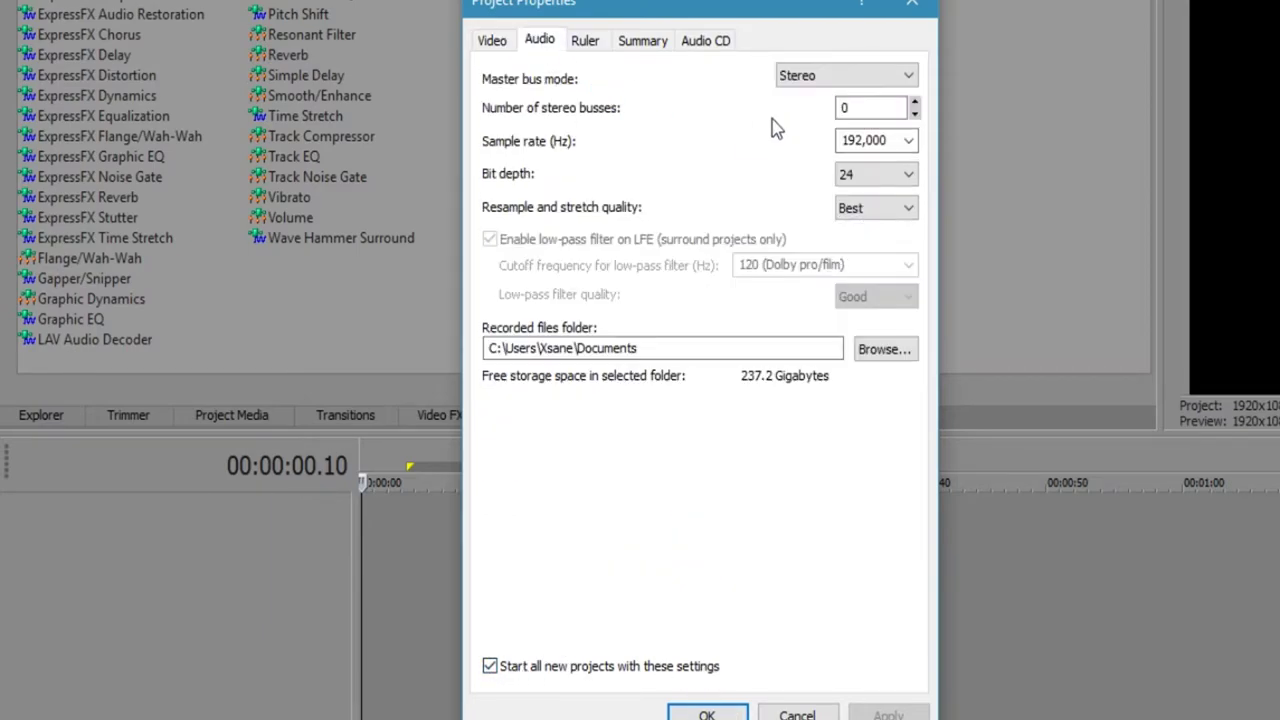
pyautogui.click(858, 80)
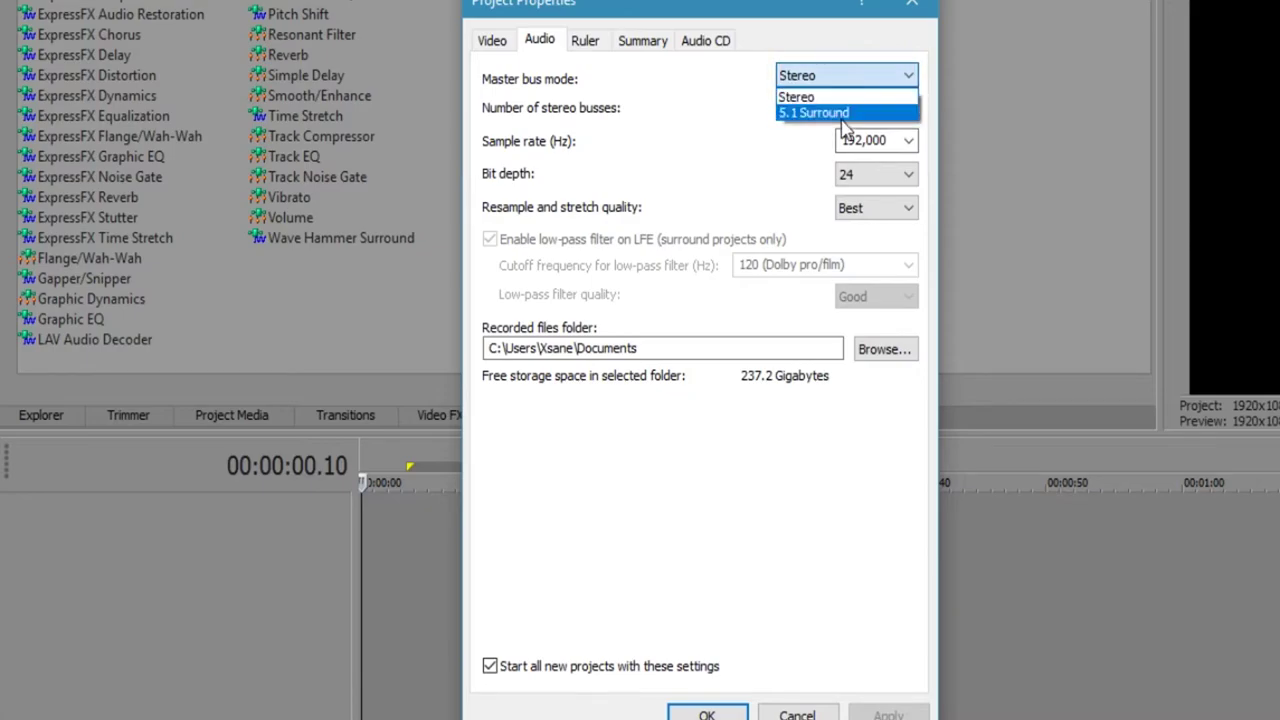
pyautogui.click(766, 155)
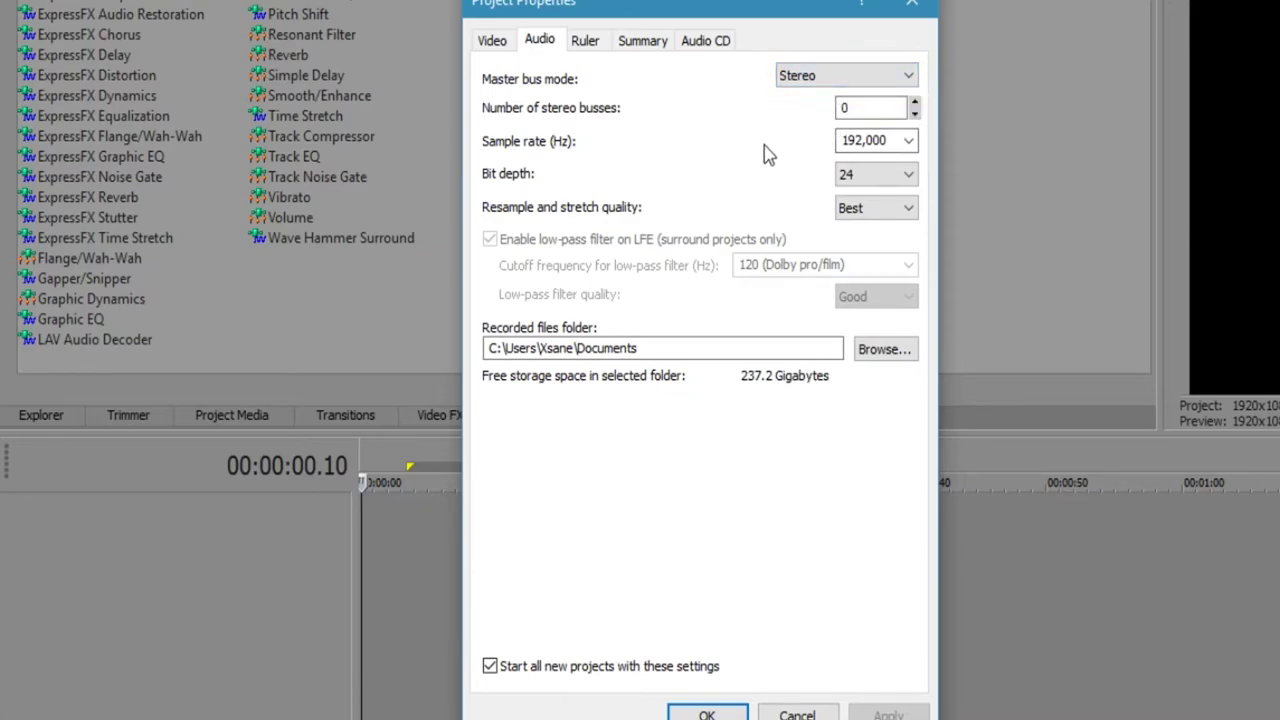
pyautogui.doubleClick(846, 104)
pyautogui.write('6')
# Step: Keep sample rate 192,000 Hz, bit depth 24 and Best resample quality
pyautogui.click(912, 141)
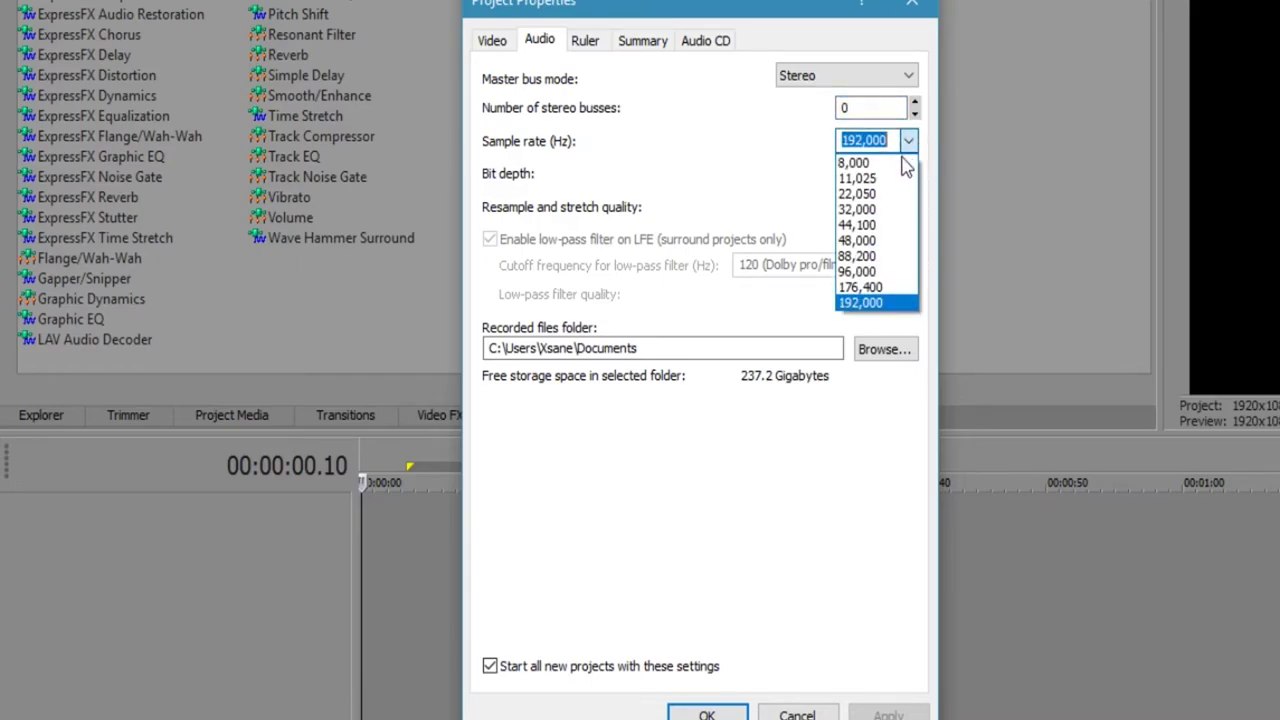
pyautogui.click(730, 205)
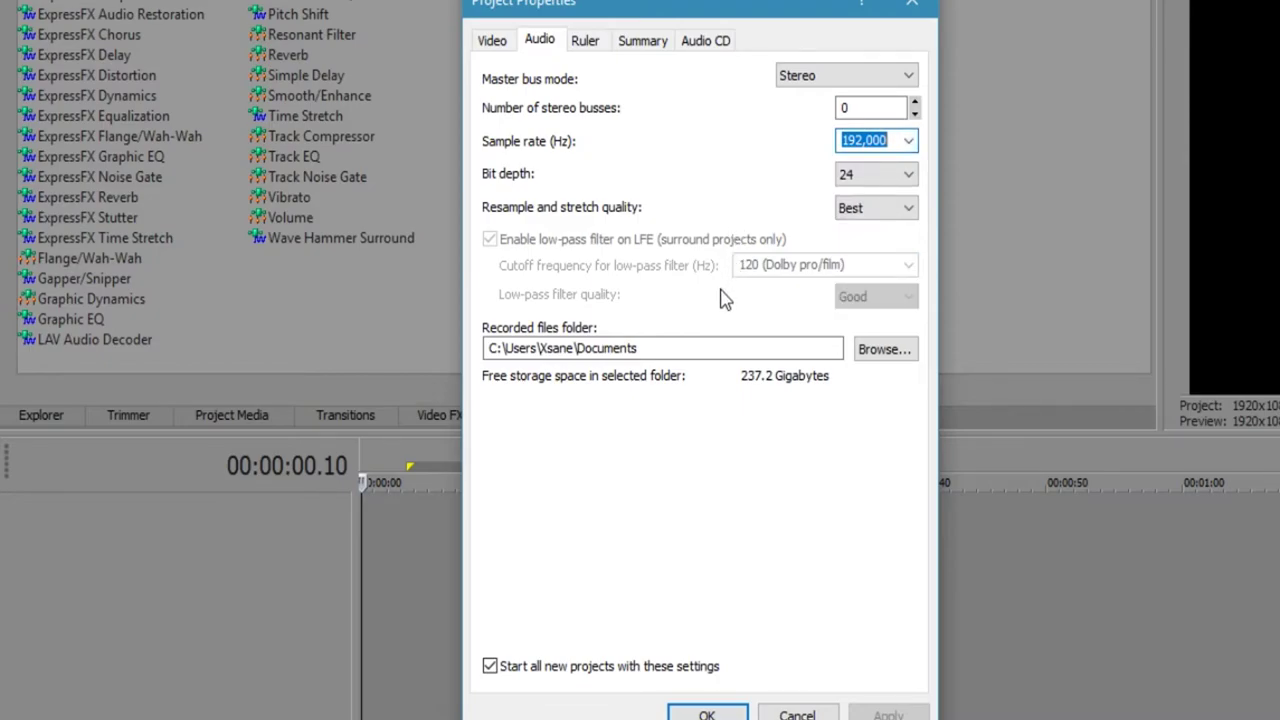
pyautogui.click(867, 184)
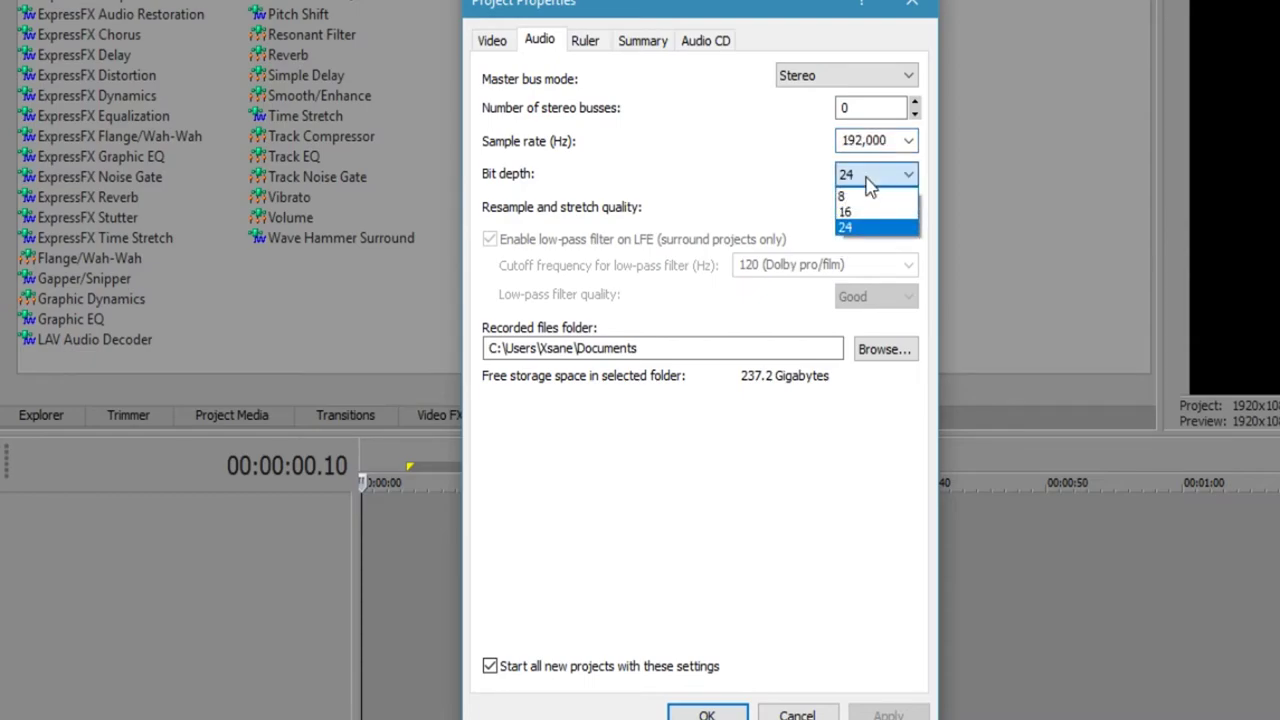
pyautogui.click(862, 174)
pyautogui.click(862, 209)
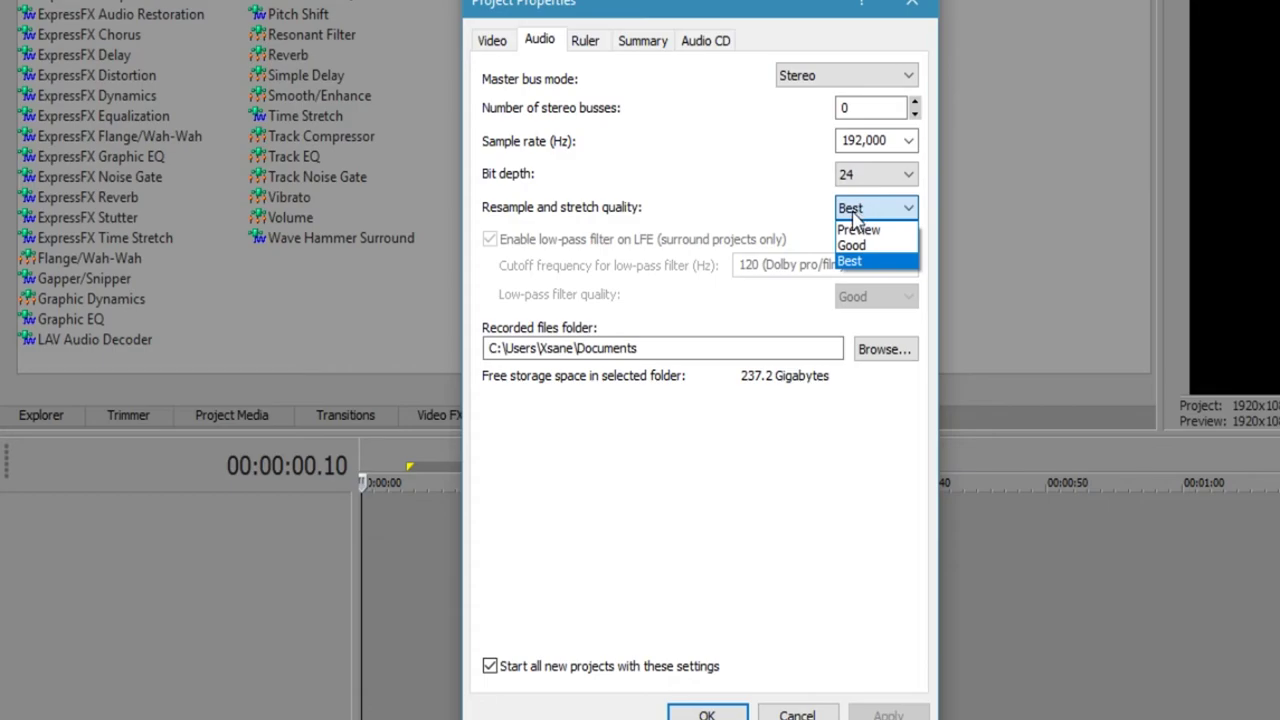
pyautogui.click(781, 218)
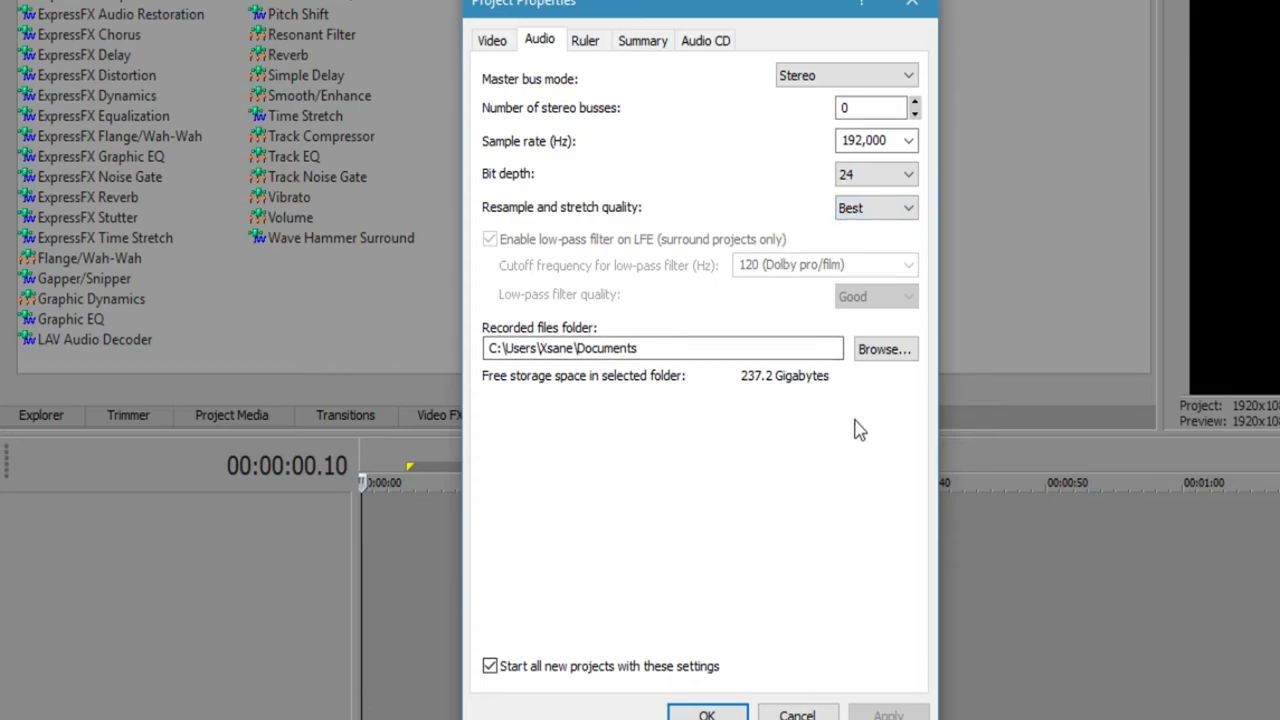